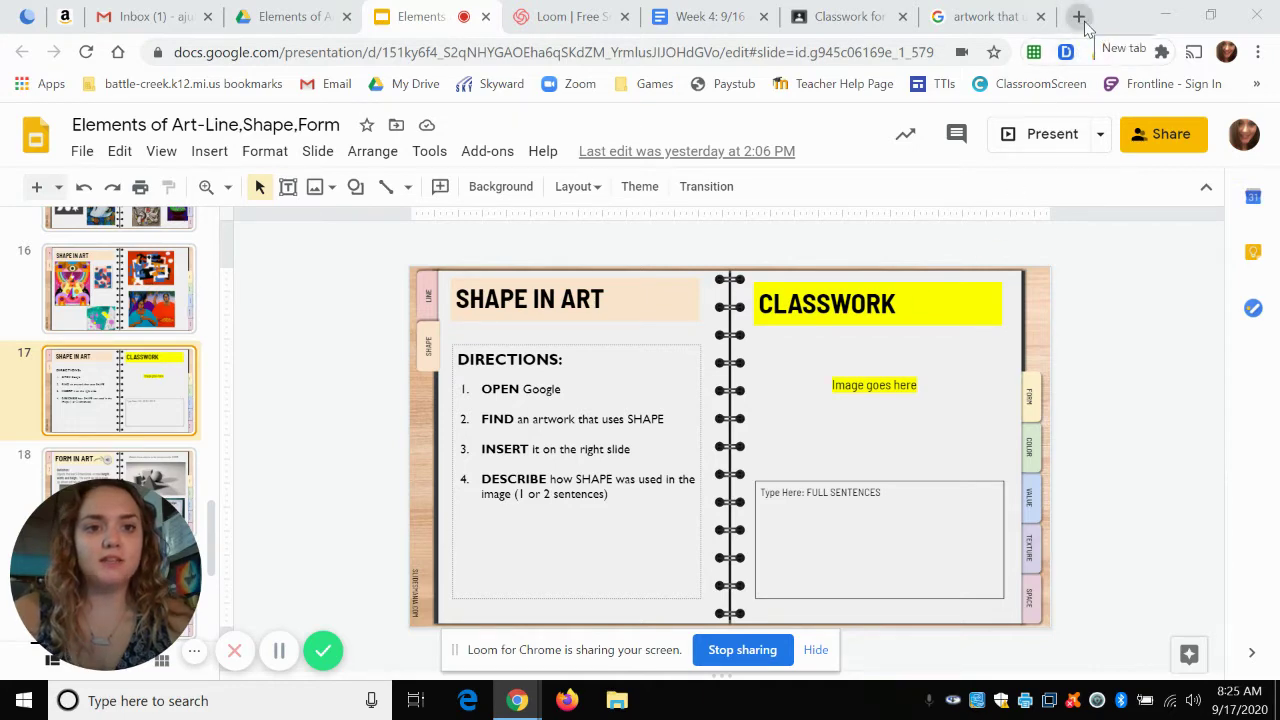
Step: Search Google in a new tab for 'artwork that uses shape'
{"action": "left_click", "coordinate": [1080, 17]}
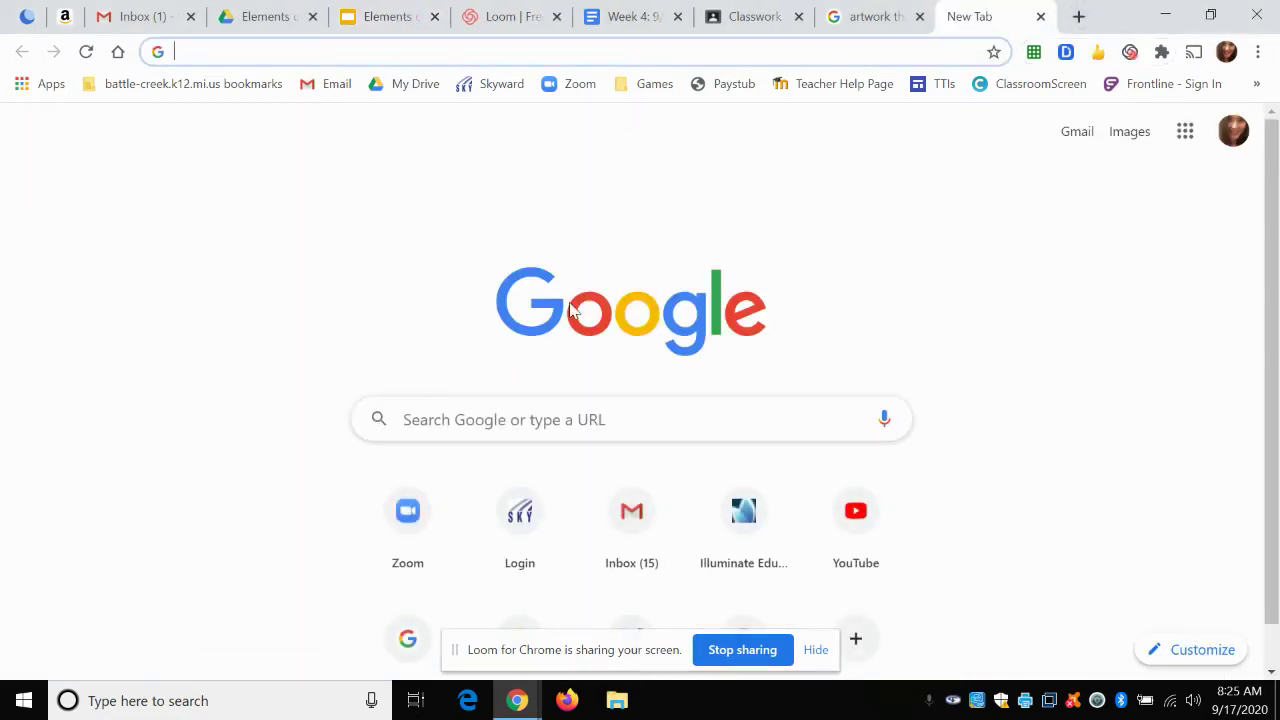
{"action": "left_click", "coordinate": [481, 414]}
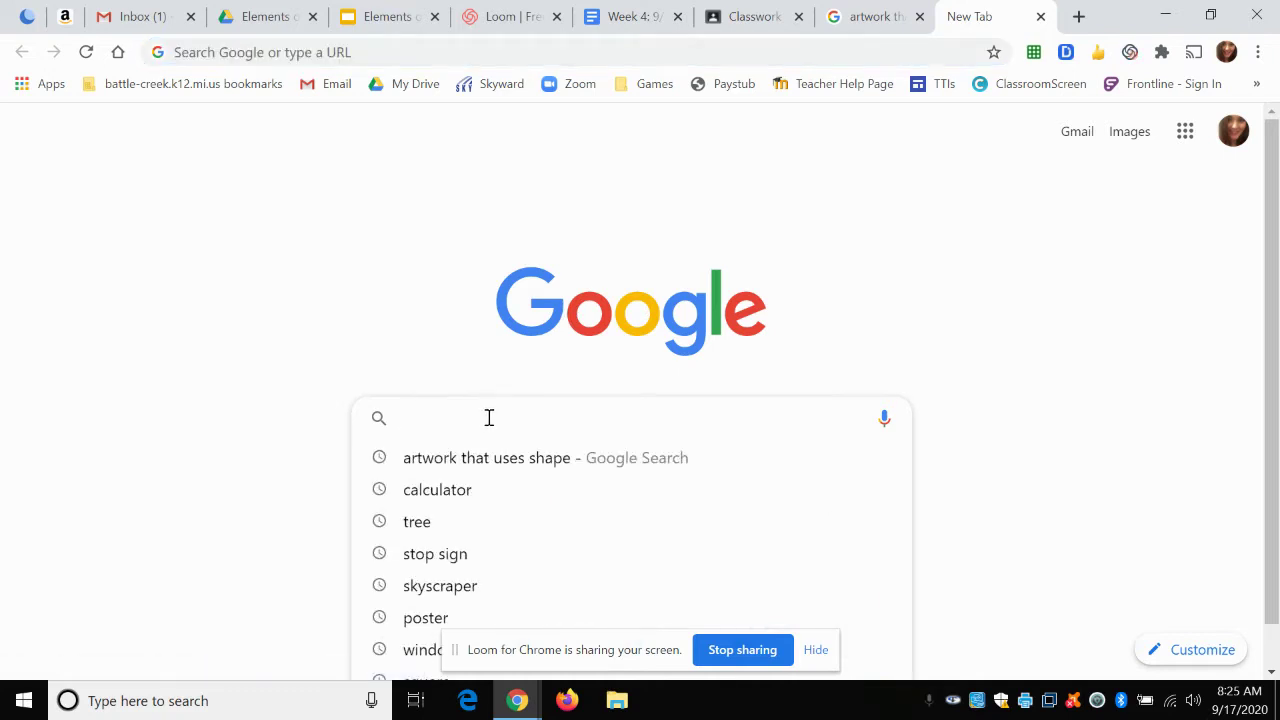
{"action": "type", "text": "artwork that"}
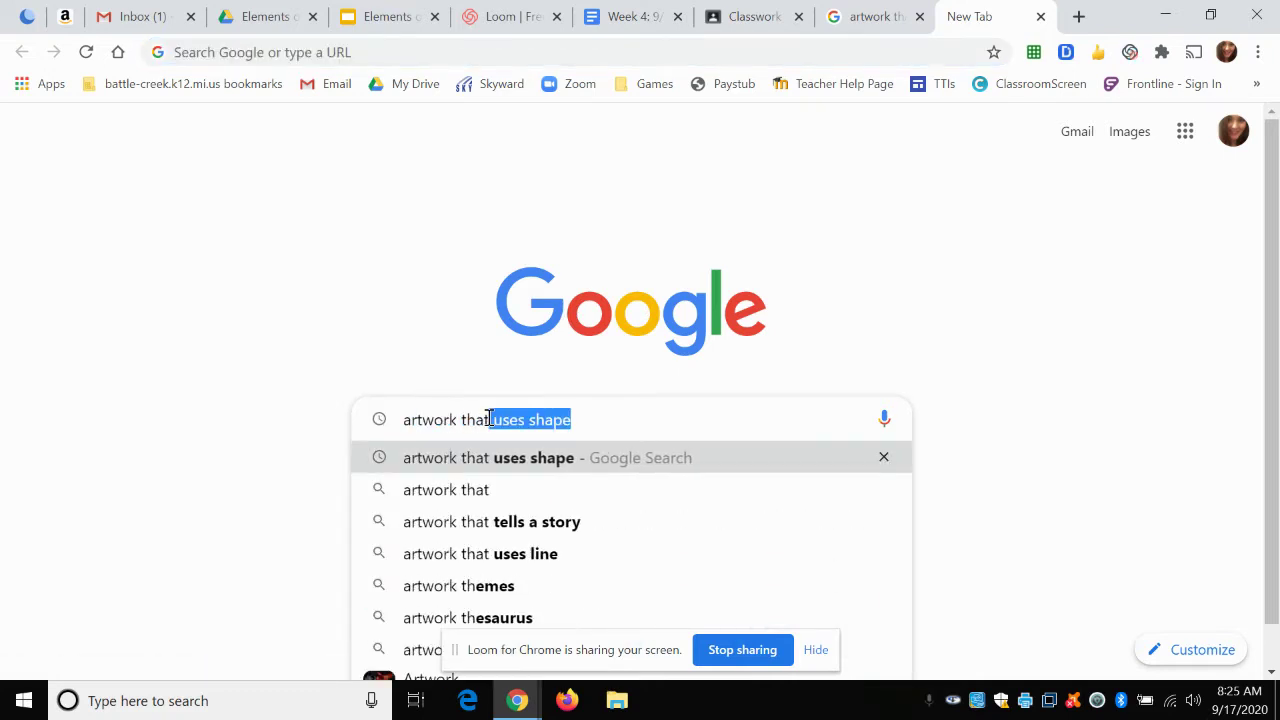
{"action": "type", "text": " uses shape"}
{"action": "key", "text": "Return"}
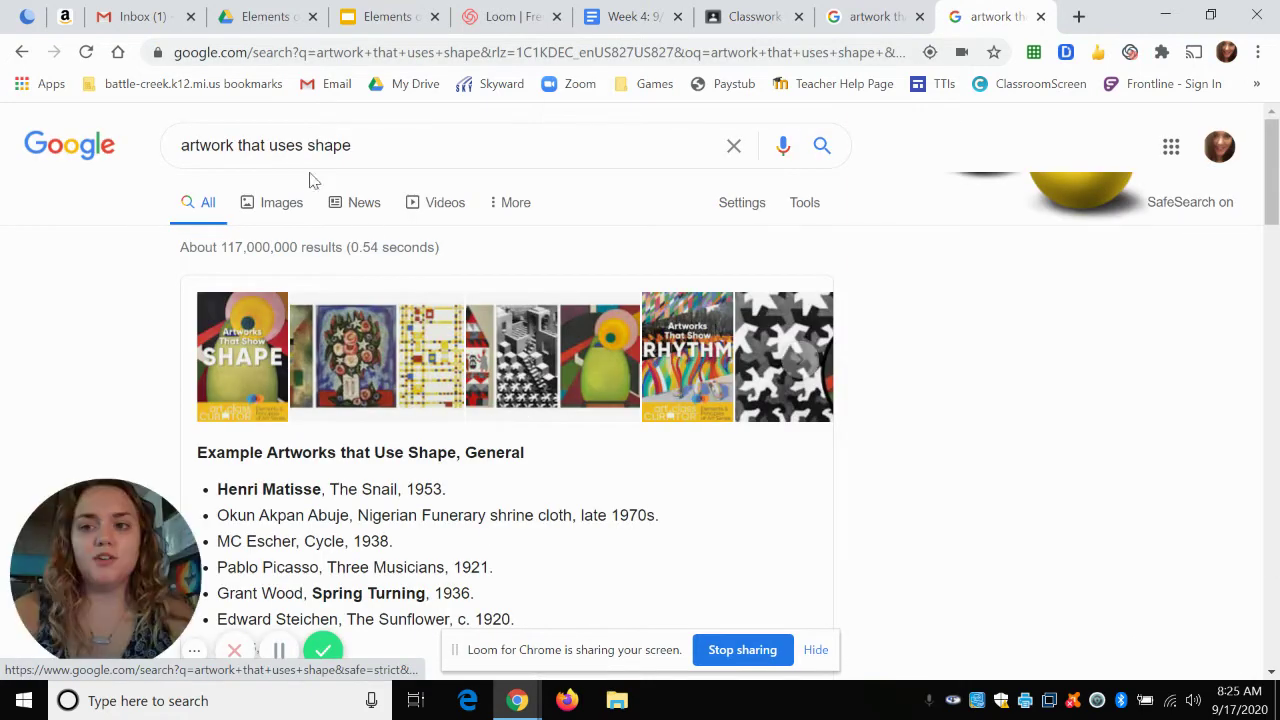
Step: Switch to image results and briefly preview 'The Visual Elements - Shape' image
{"action": "left_click", "coordinate": [274, 212]}
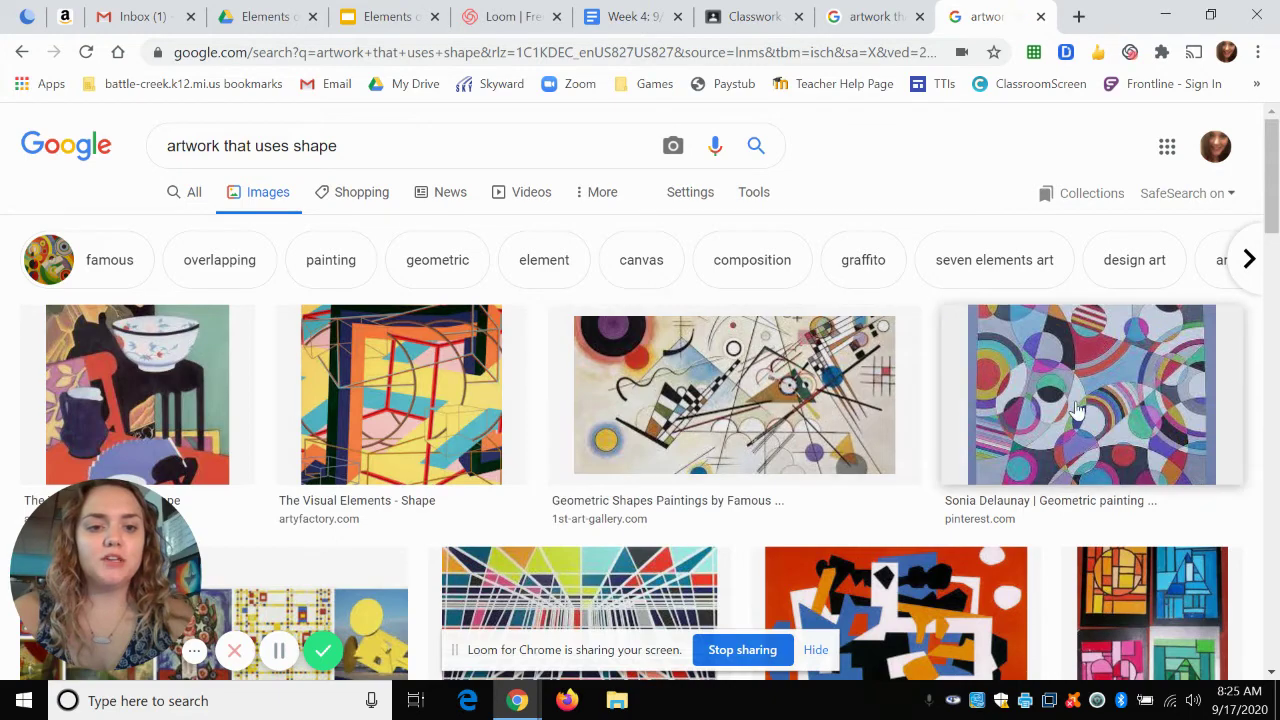
{"action": "scroll", "coordinate": [1078, 405], "scroll_direction": "down", "scroll_amount": 1}
{"action": "scroll", "coordinate": [1000, 440], "scroll_direction": "down", "scroll_amount": 2}
{"action": "left_click", "coordinate": [974, 462]}
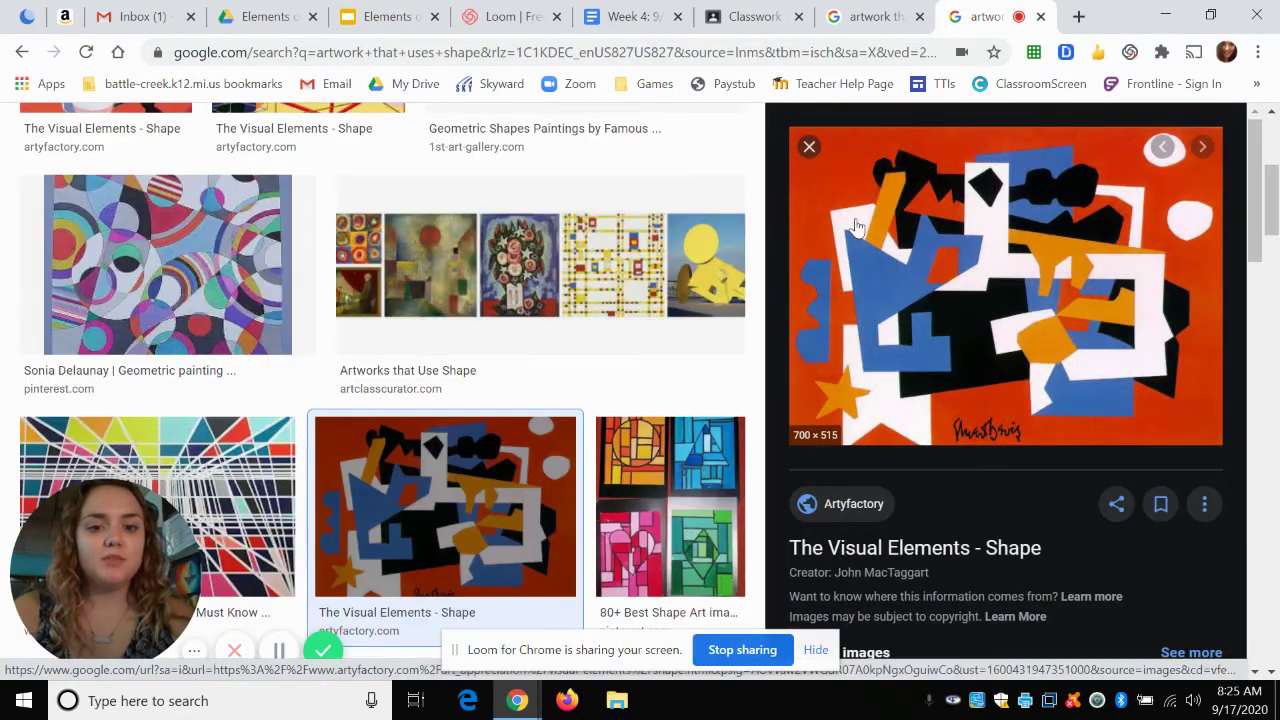
{"action": "left_click", "coordinate": [809, 147]}
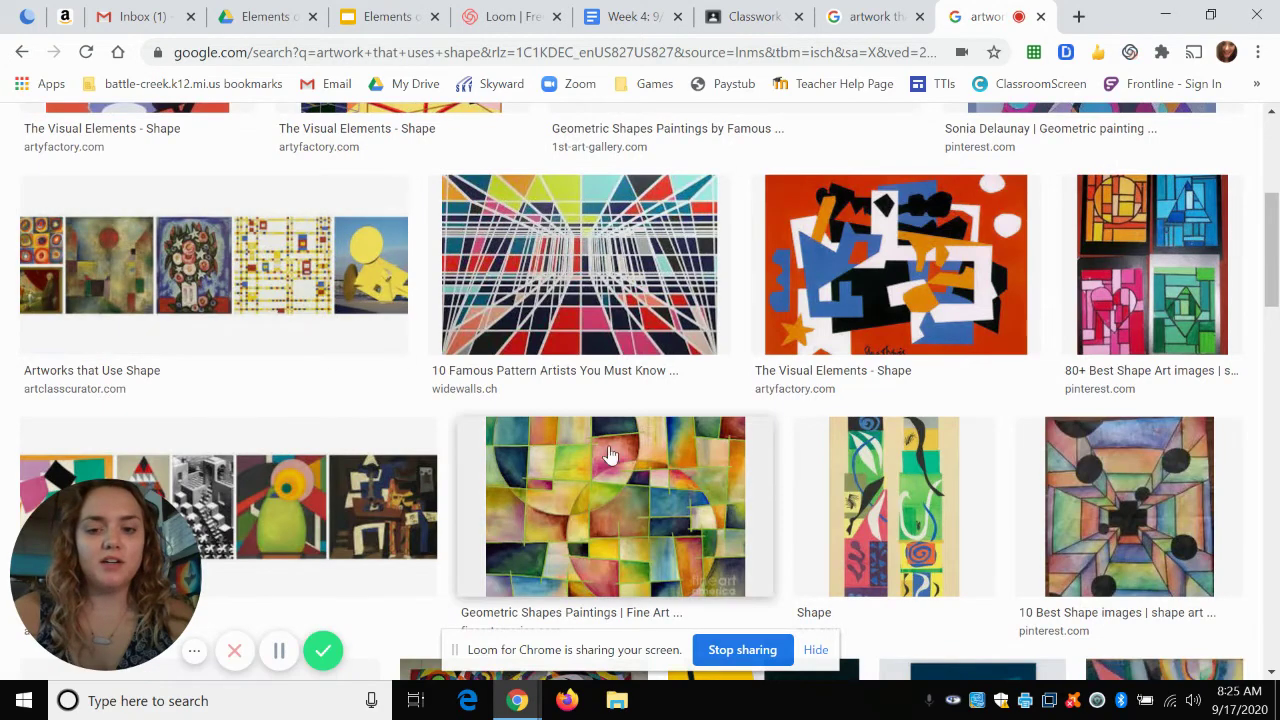
Step: Scroll further down and preview the '7. Famous art: SHAPE' collage from mrsdion.com
{"action": "scroll", "coordinate": [895, 485], "scroll_direction": "down", "scroll_amount": 1}
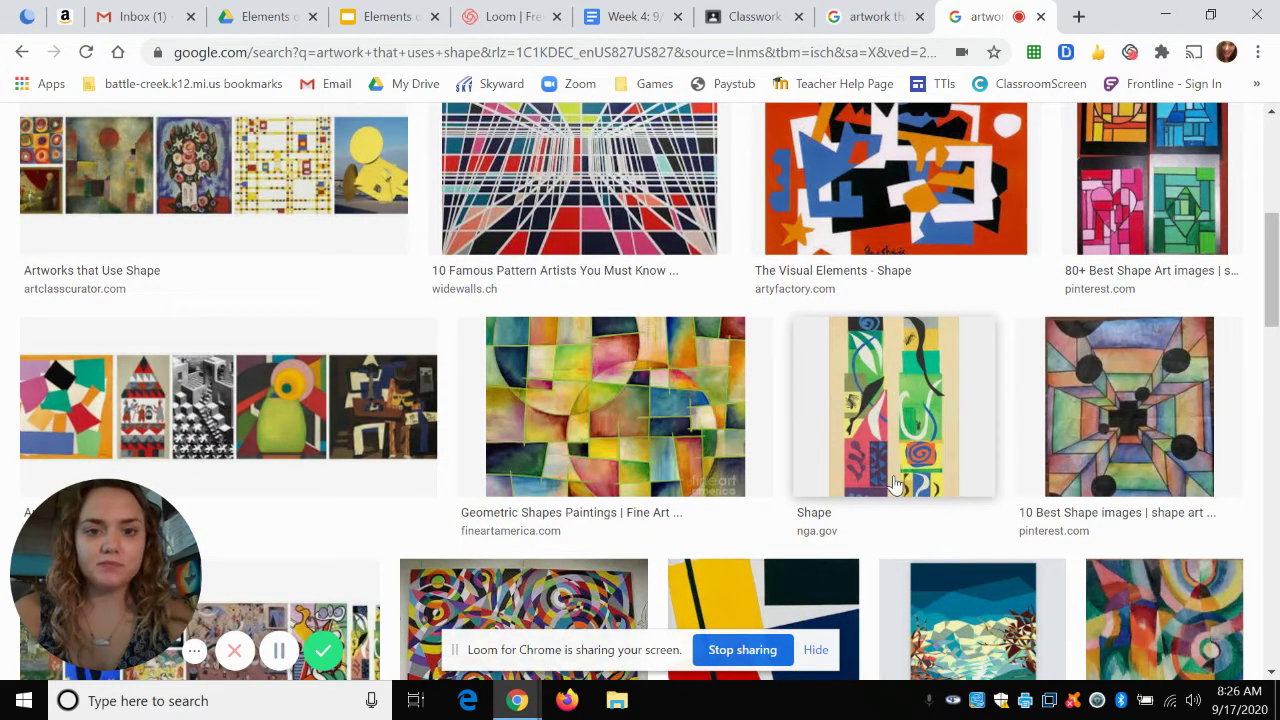
{"action": "scroll", "coordinate": [895, 485], "scroll_direction": "down", "scroll_amount": 2}
{"action": "scroll", "coordinate": [897, 485], "scroll_direction": "down", "scroll_amount": 3}
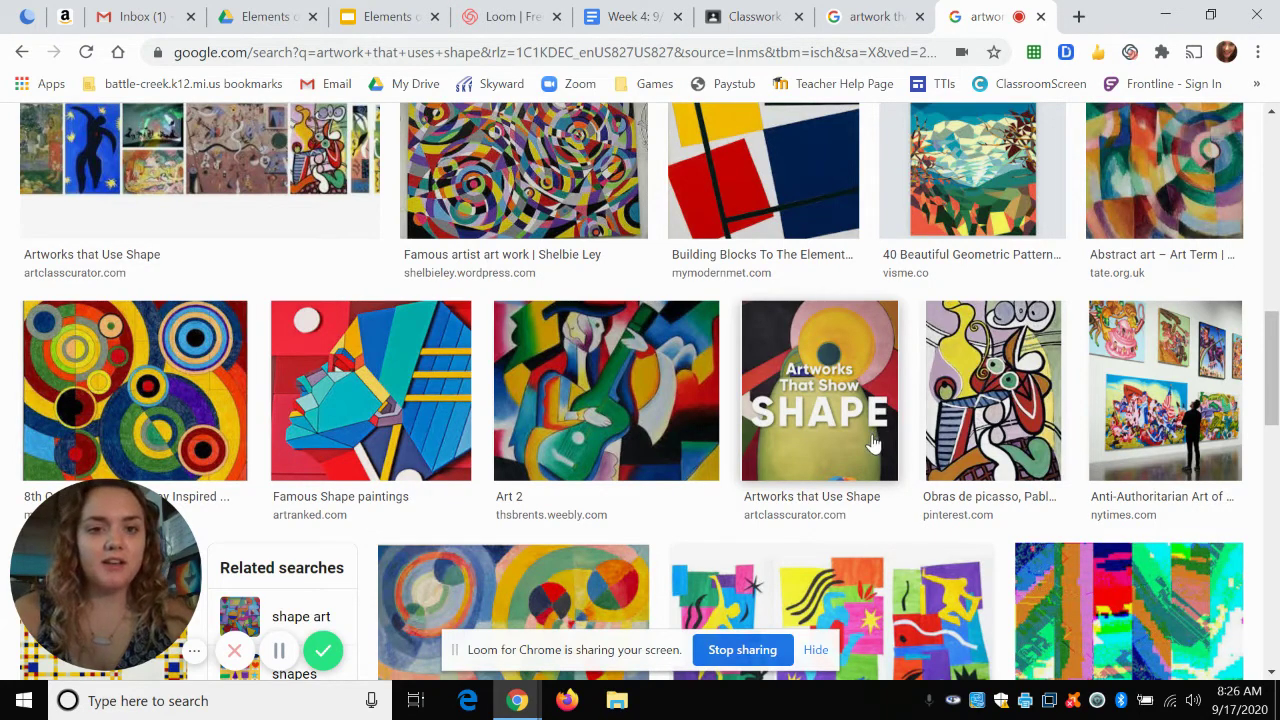
{"action": "scroll", "coordinate": [872, 443], "scroll_direction": "down", "scroll_amount": 2}
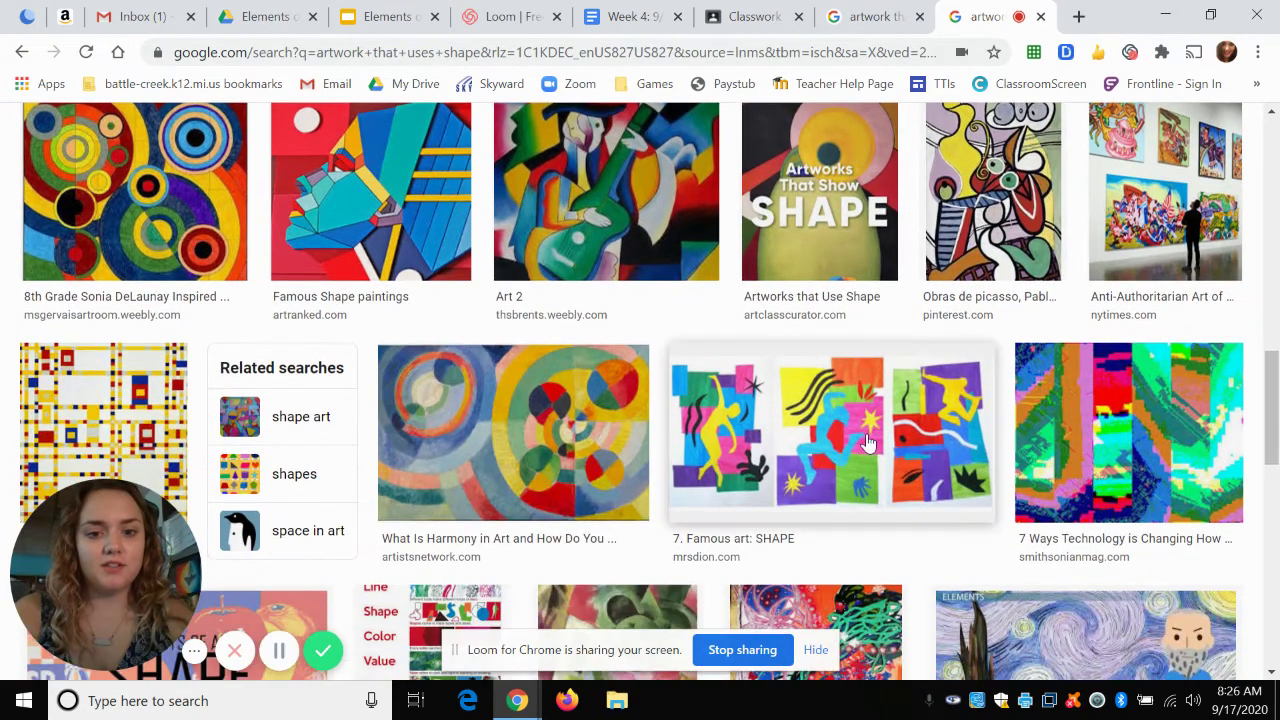
{"action": "left_click", "coordinate": [870, 443]}
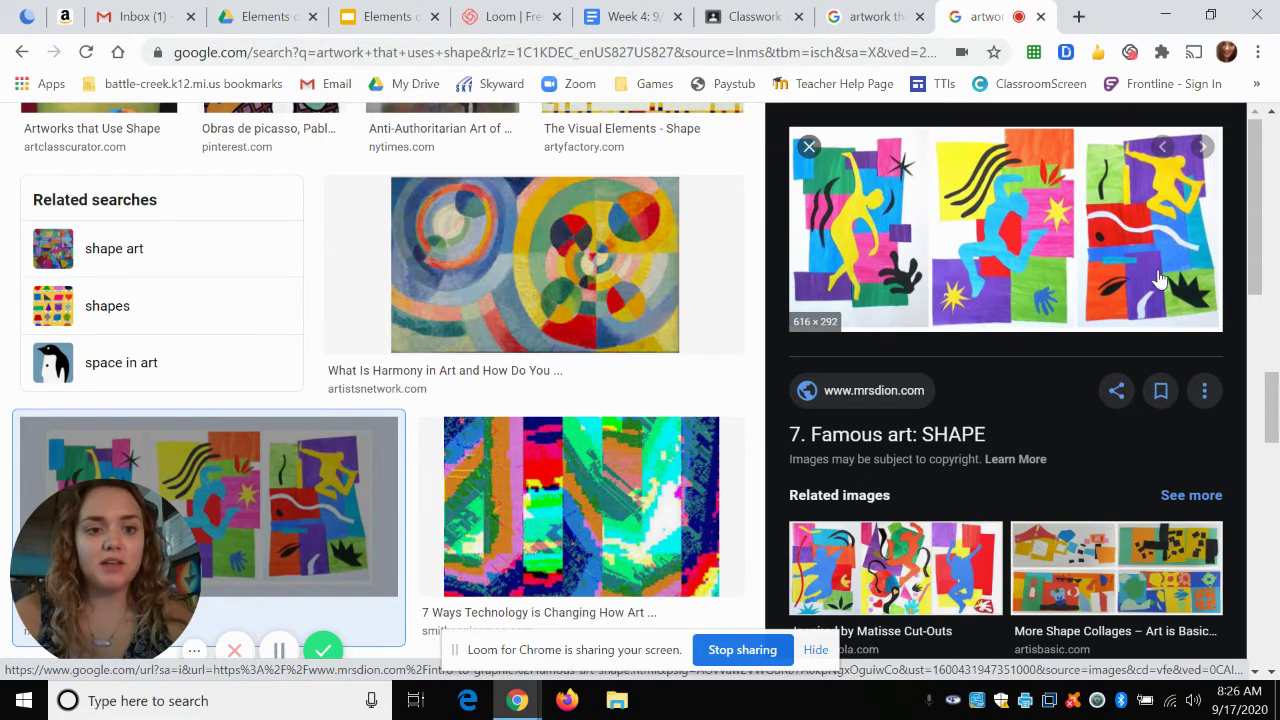
Step: Close the collage preview and scroll down through more shape image results
{"action": "left_click", "coordinate": [808, 148]}
{"action": "scroll", "coordinate": [617, 288], "scroll_direction": "down", "scroll_amount": 2}
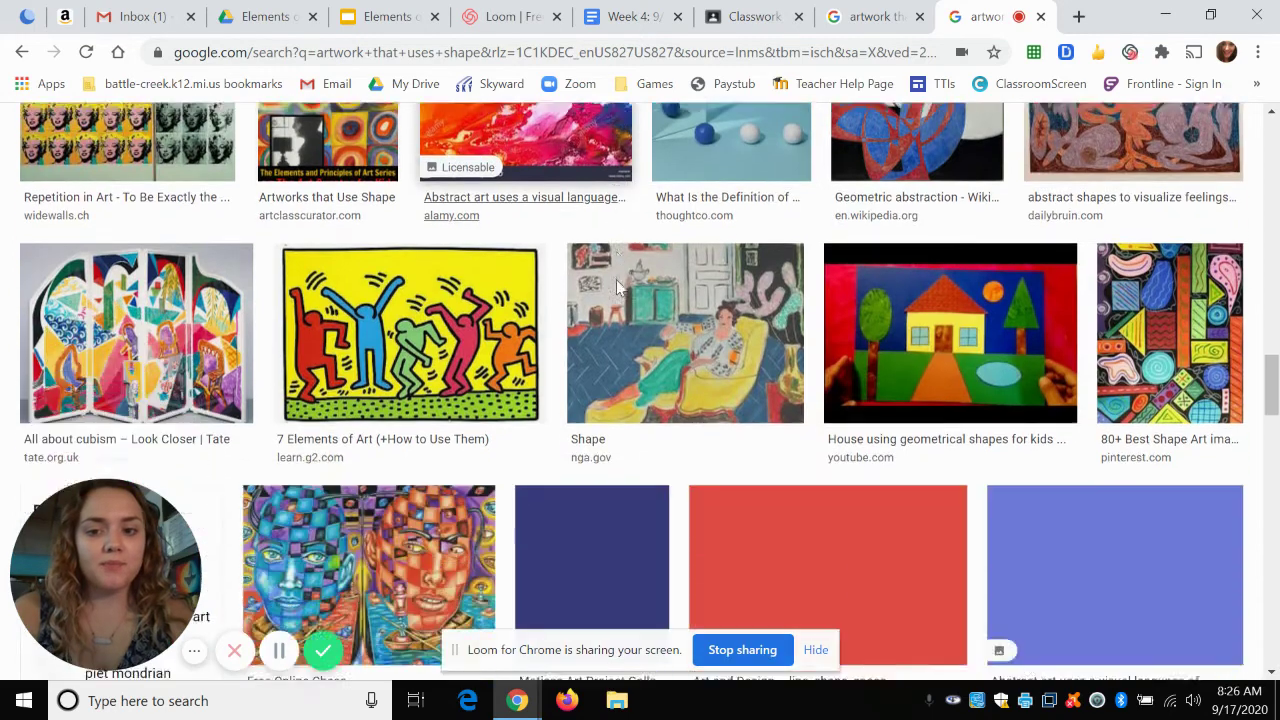
{"action": "scroll", "coordinate": [617, 288], "scroll_direction": "down", "scroll_amount": 2}
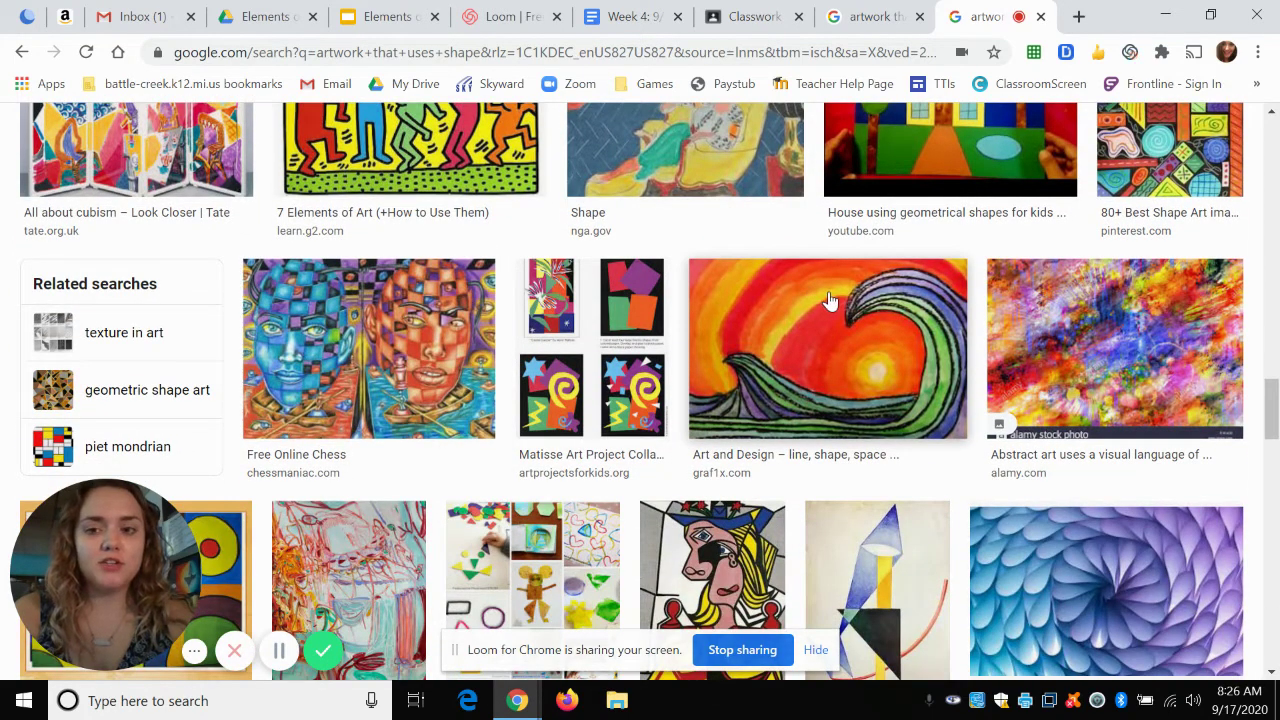
{"action": "scroll", "coordinate": [829, 300], "scroll_direction": "down", "scroll_amount": 2}
{"action": "scroll", "coordinate": [829, 300], "scroll_direction": "down", "scroll_amount": 1}
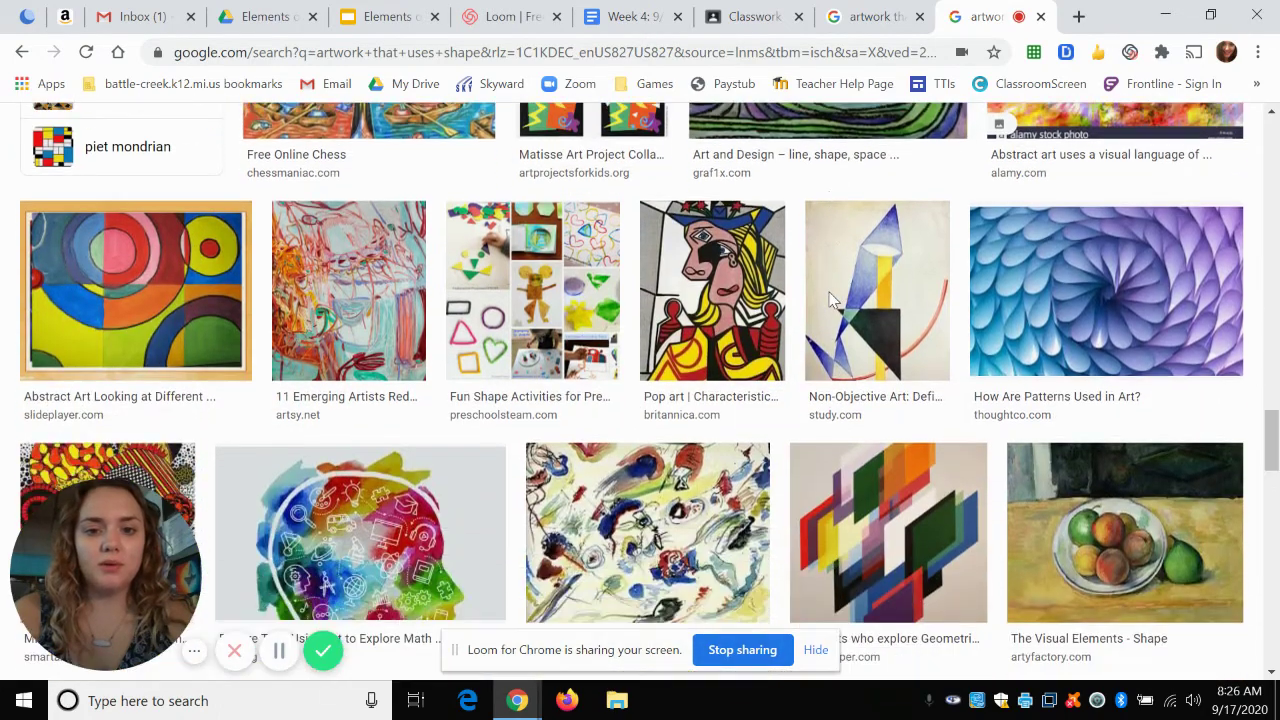
{"action": "scroll", "coordinate": [829, 300], "scroll_direction": "down", "scroll_amount": 3}
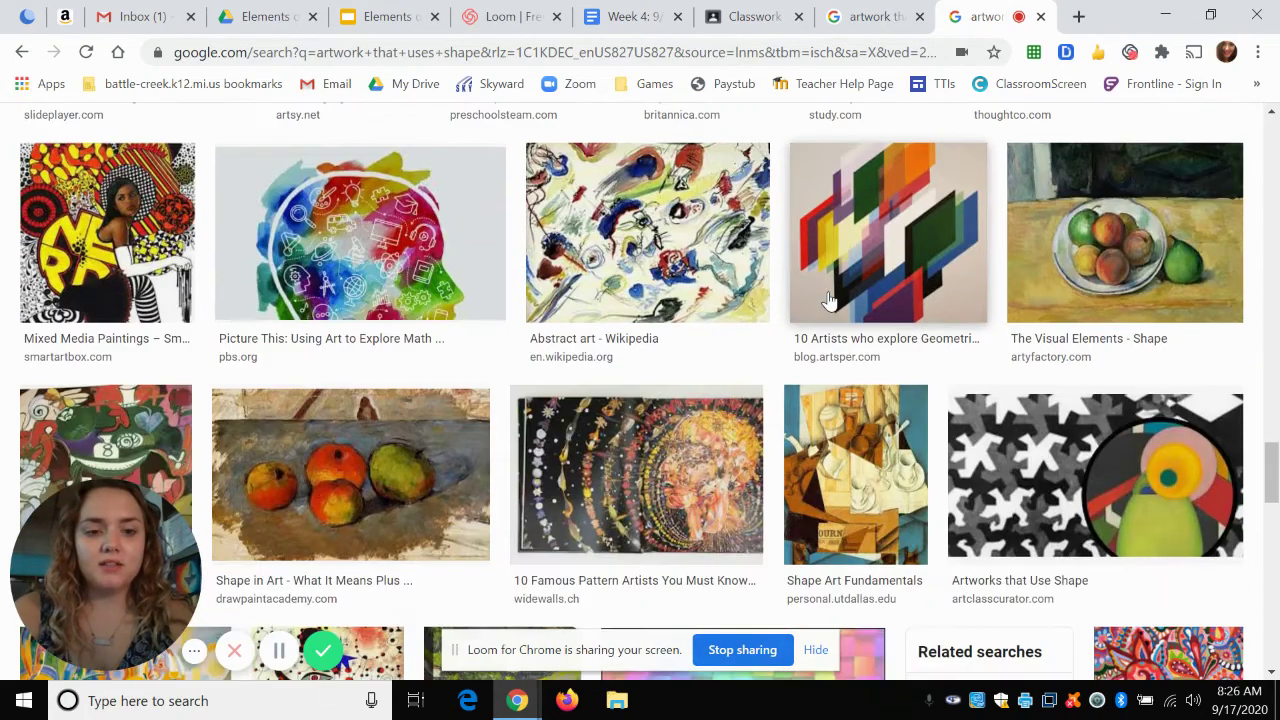
{"action": "scroll", "coordinate": [829, 300], "scroll_direction": "down", "scroll_amount": 6}
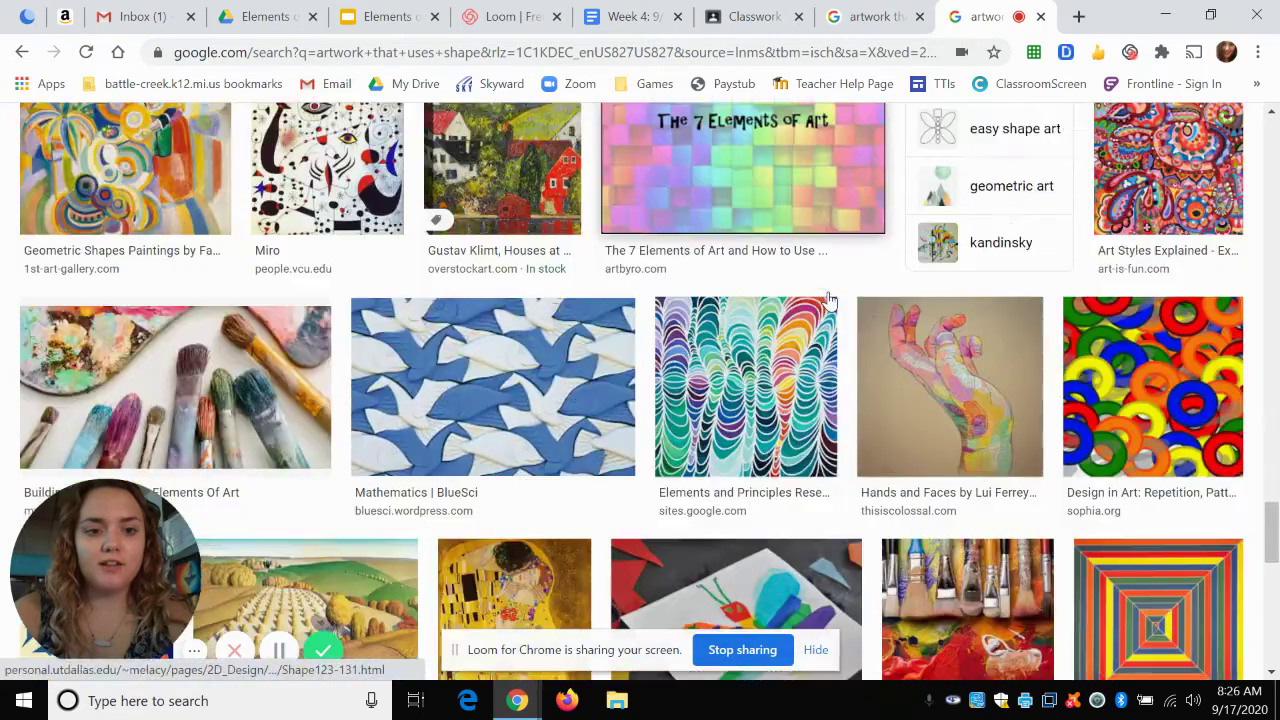
{"action": "scroll", "coordinate": [829, 300], "scroll_direction": "down", "scroll_amount": 1}
{"action": "scroll", "coordinate": [829, 300], "scroll_direction": "down", "scroll_amount": 3}
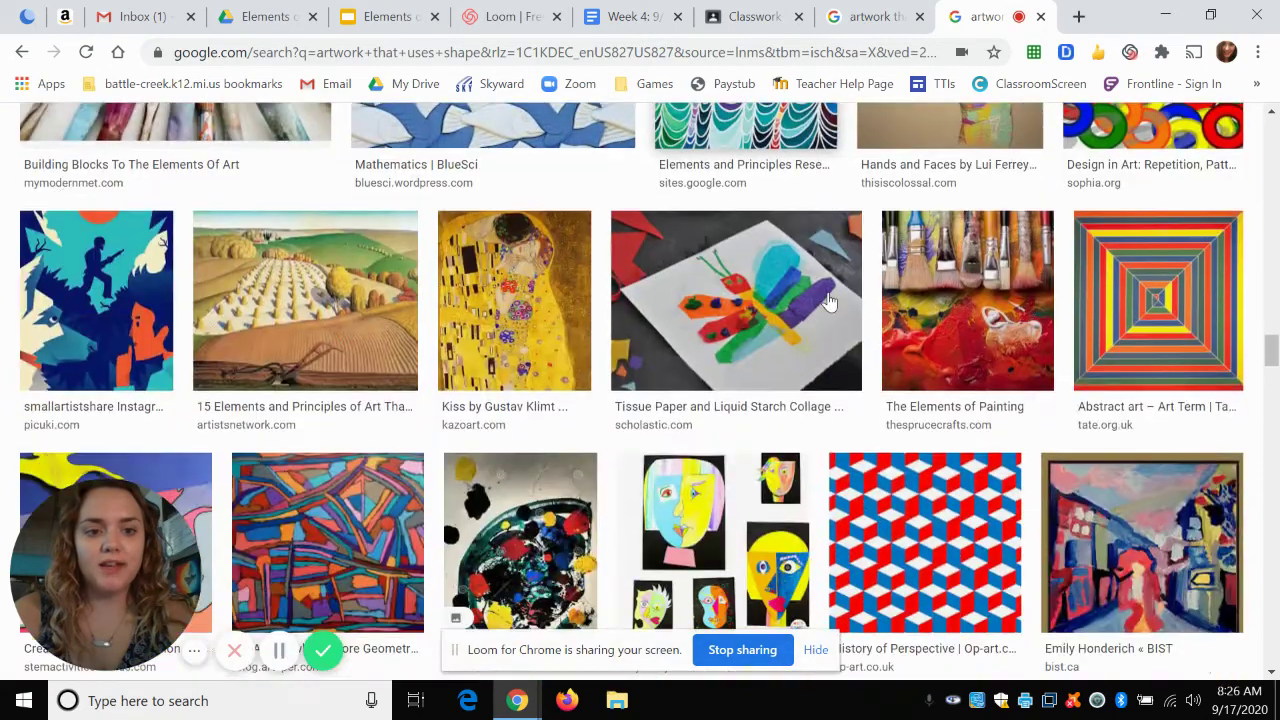
{"action": "scroll", "coordinate": [829, 300], "scroll_direction": "down", "scroll_amount": 3}
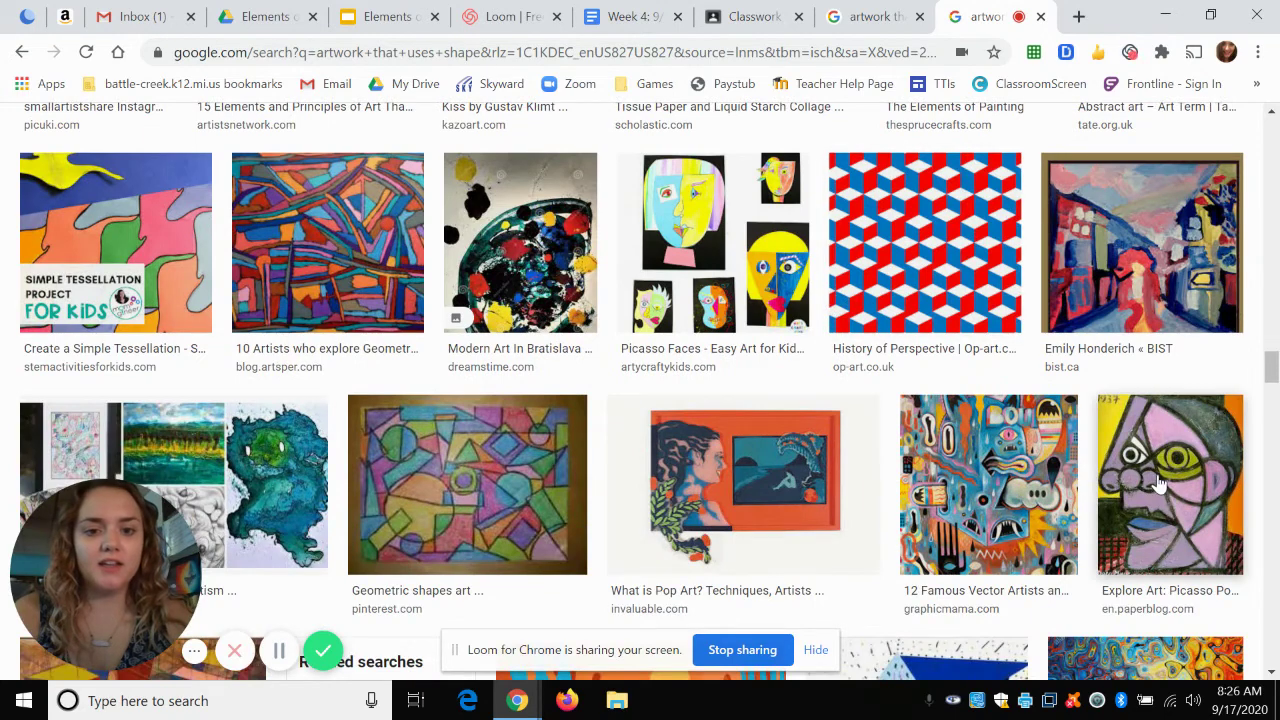
Step: Preview the Picasso Portrait Project image from Paperblog
{"action": "left_click", "coordinate": [1158, 484]}
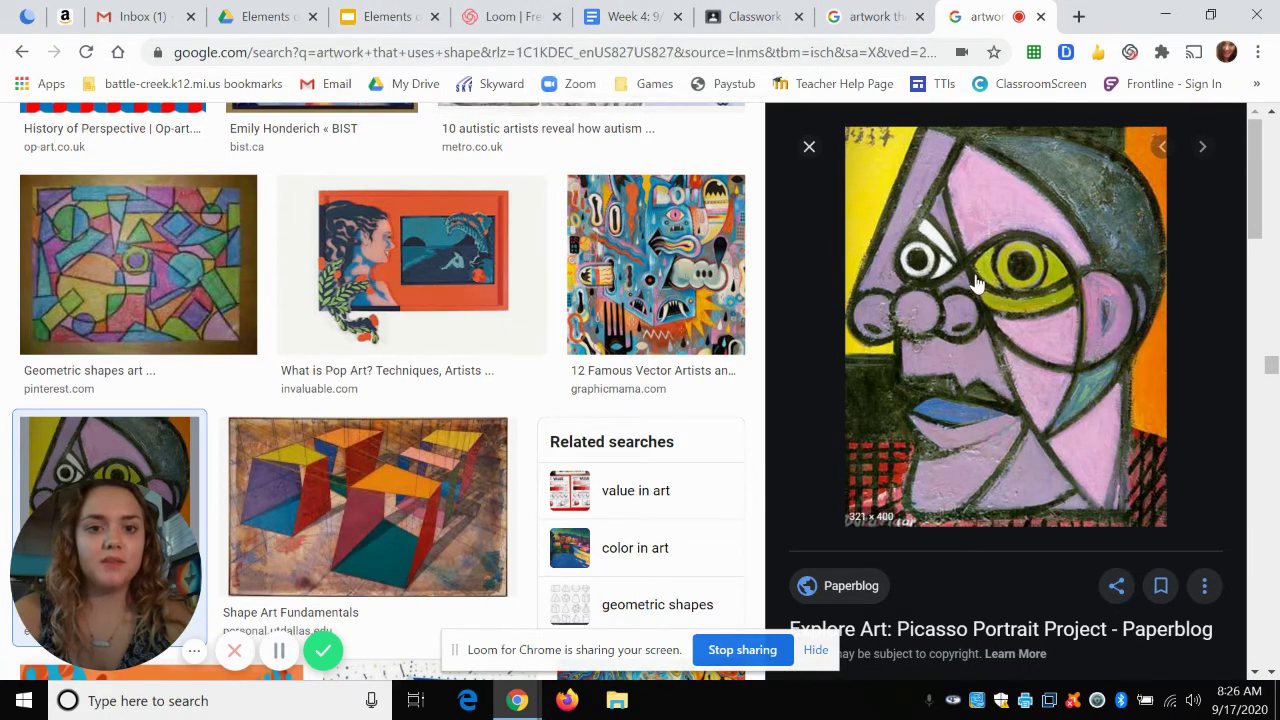
{"action": "left_click", "coordinate": [822, 158]}
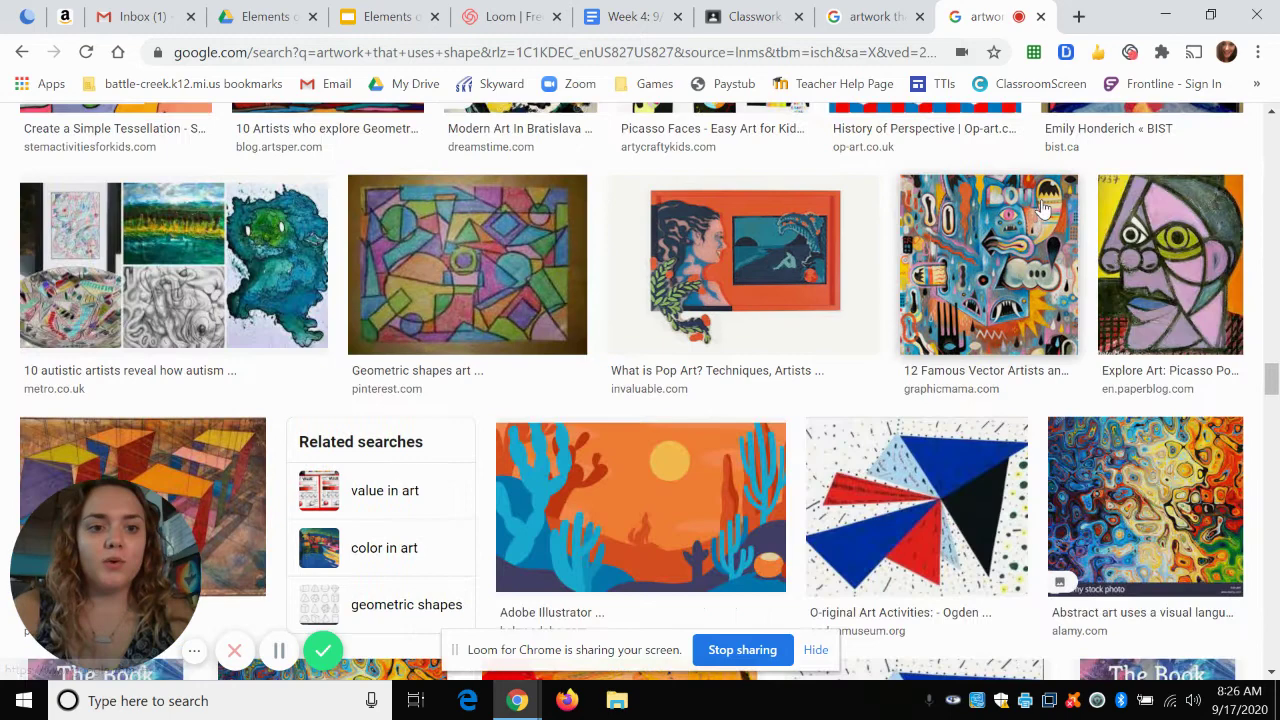
{"action": "left_click", "coordinate": [1187, 278]}
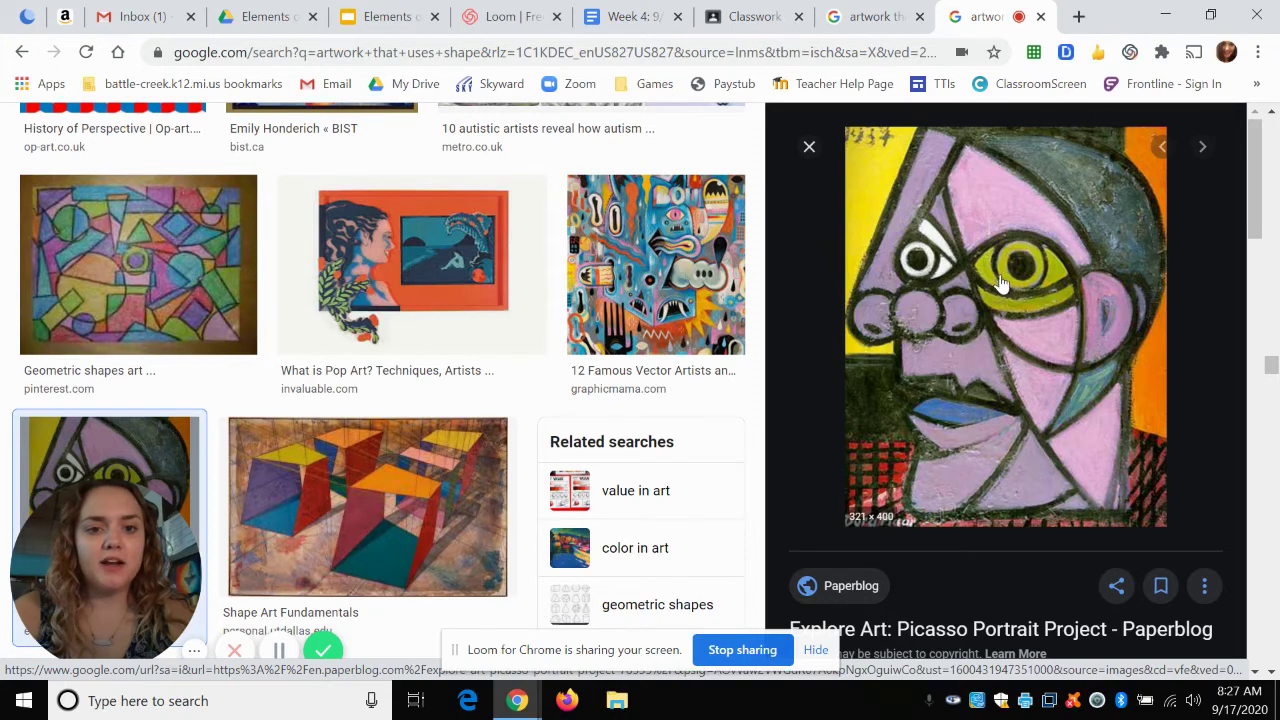
Step: Drag the Picasso portrait onto slide 17 and shrink it to fit above the text box
{"action": "left_click_drag", "start_coordinate": [1000, 285], "coordinate": [857, 381]}
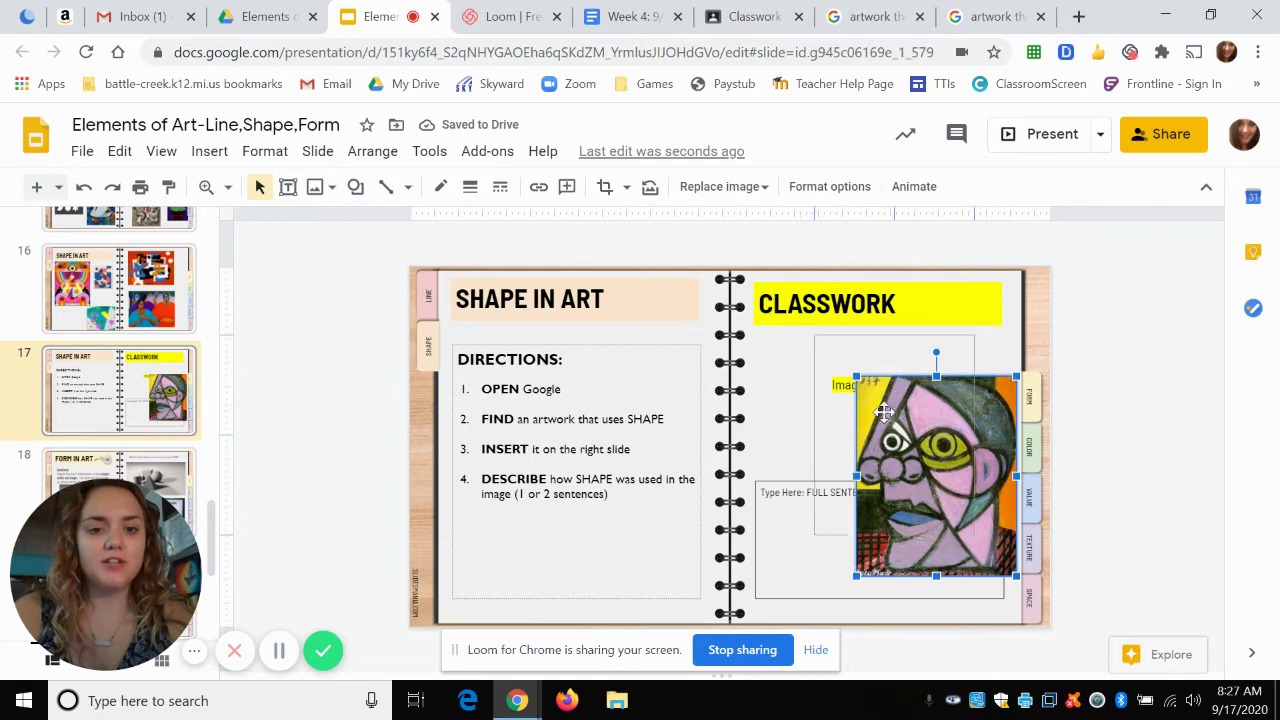
{"action": "left_click_drag", "start_coordinate": [876, 406], "coordinate": [880, 418]}
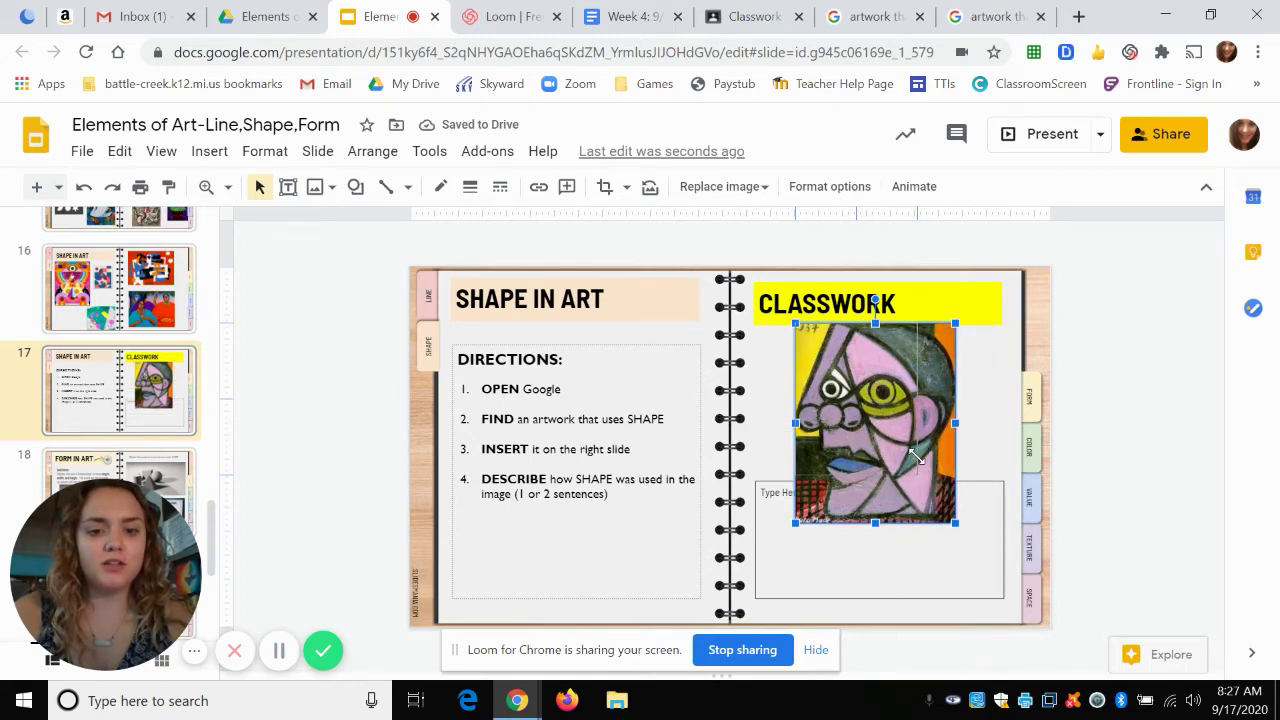
{"action": "mouse_move", "coordinate": [915, 456]}
{"action": "left_mouse_down"}
{"action": "mouse_move", "coordinate": [904, 428]}
{"action": "mouse_move", "coordinate": [928, 478]}
{"action": "left_mouse_up"}
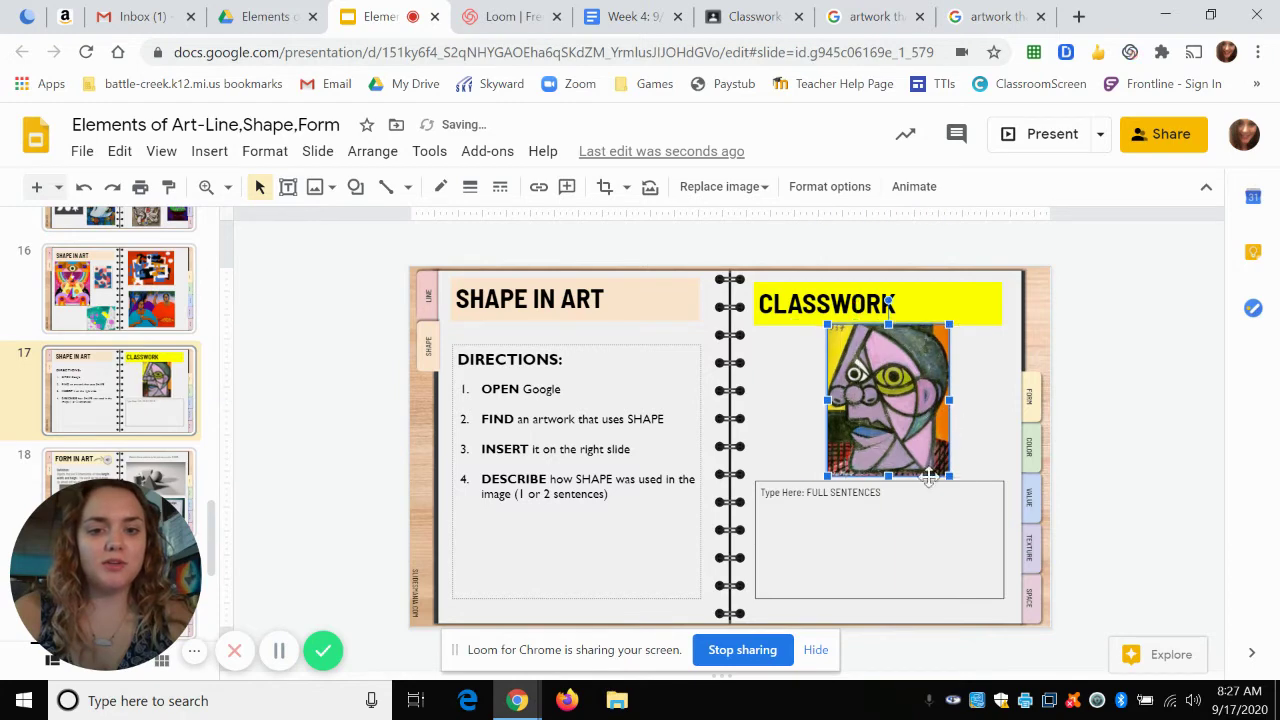
Step: Reposition the portrait just above the answer text box, shifted slightly right
{"action": "left_click", "coordinate": [816, 544]}
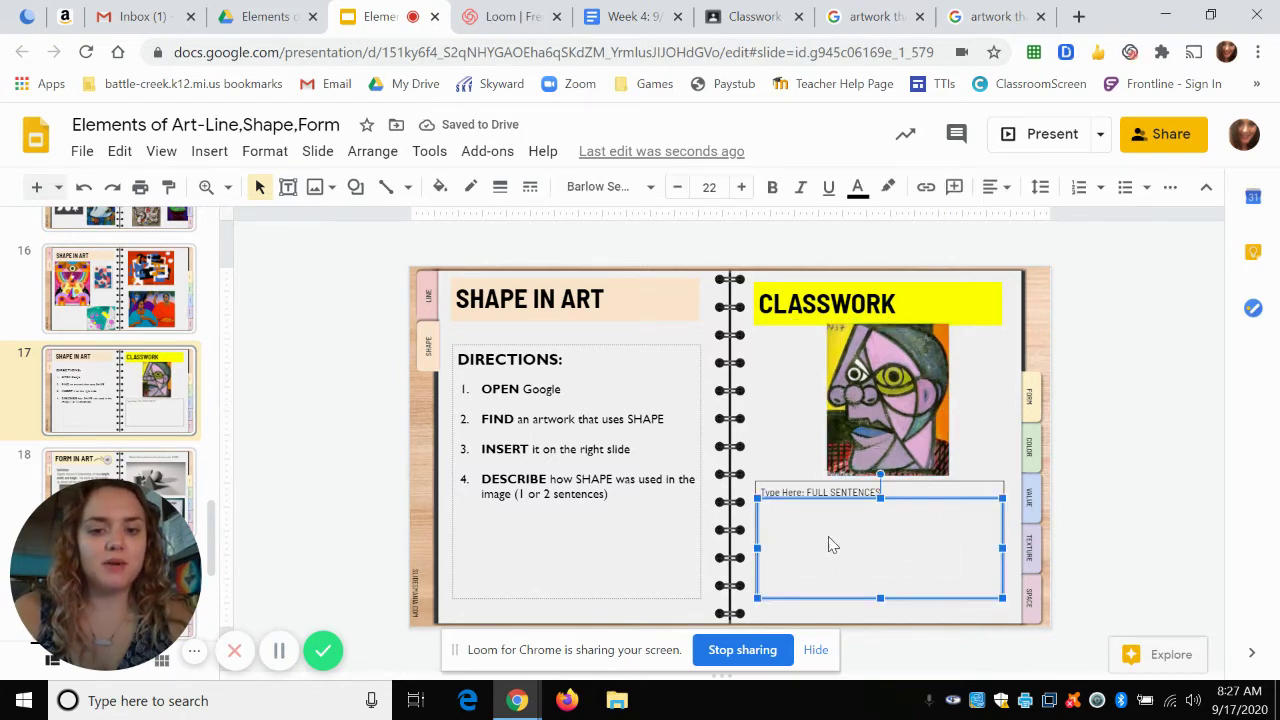
{"action": "left_click", "coordinate": [890, 400]}
{"action": "left_click_drag", "start_coordinate": [890, 400], "coordinate": [814, 307]}
{"action": "left_click_drag", "start_coordinate": [873, 376], "coordinate": [962, 464]}
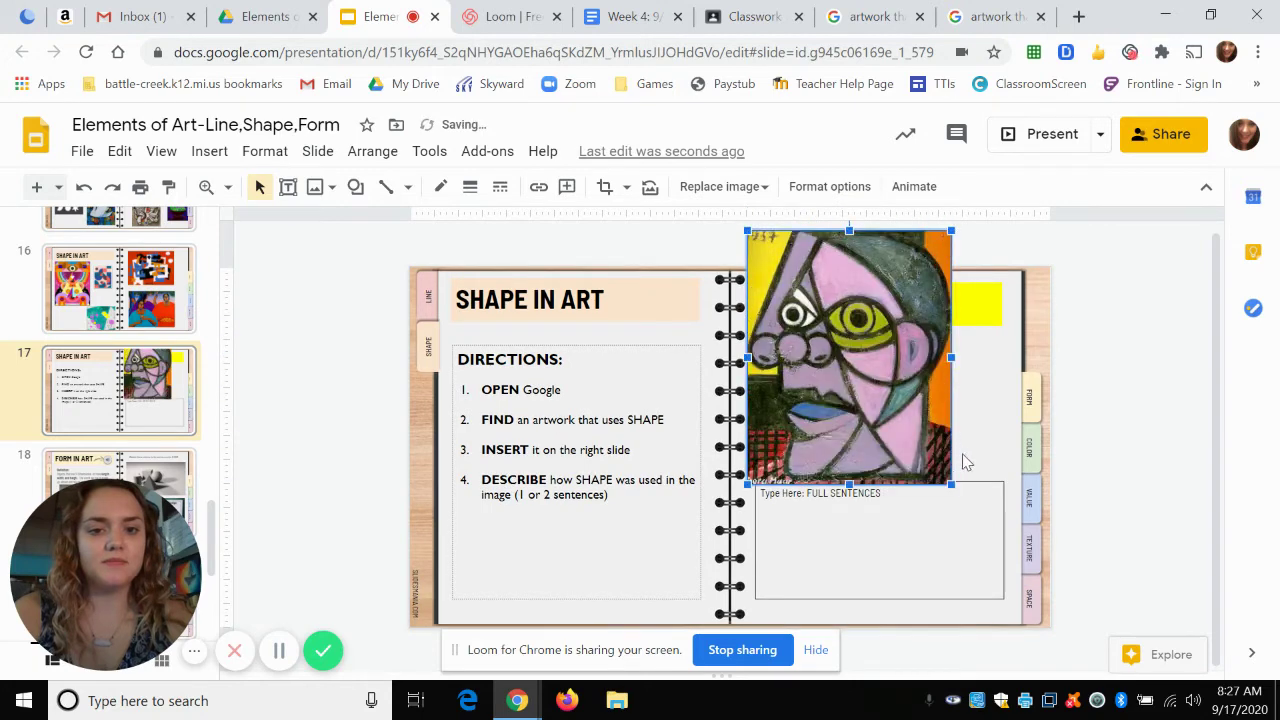
{"action": "left_click", "coordinate": [902, 512]}
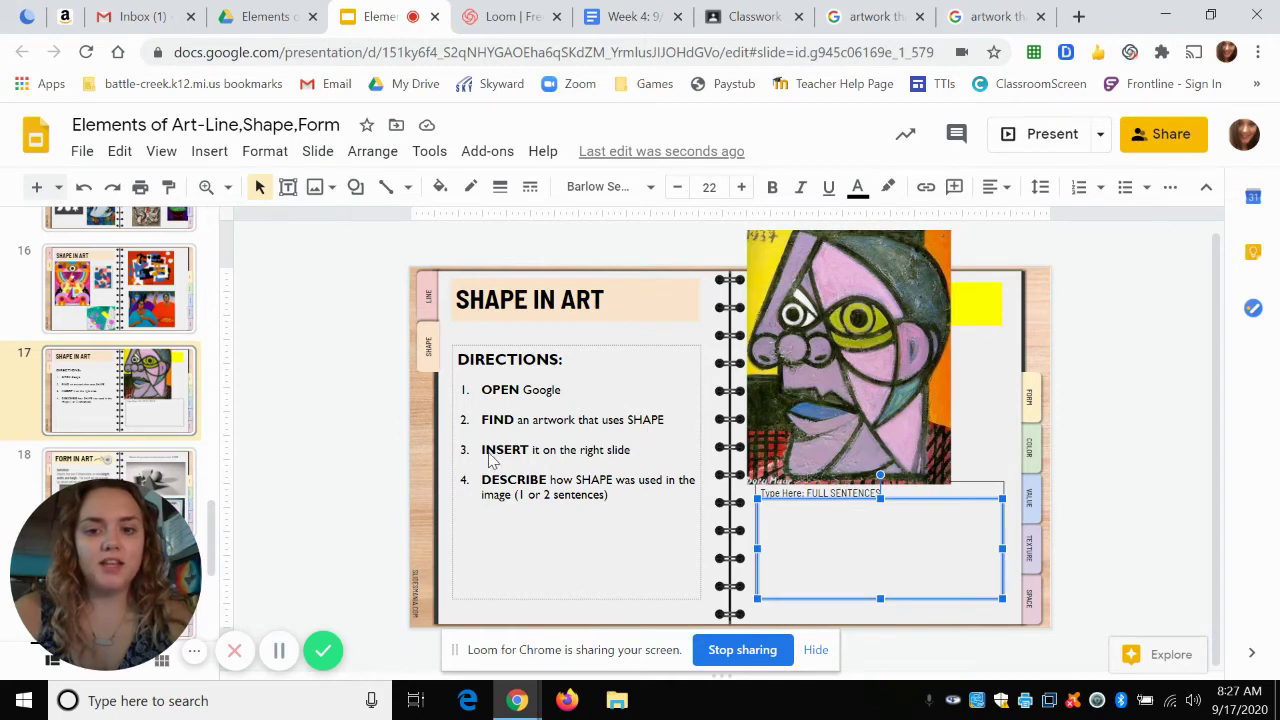
{"action": "left_click", "coordinate": [912, 393]}
{"action": "left_click_drag", "start_coordinate": [914, 393], "coordinate": [946, 389]}
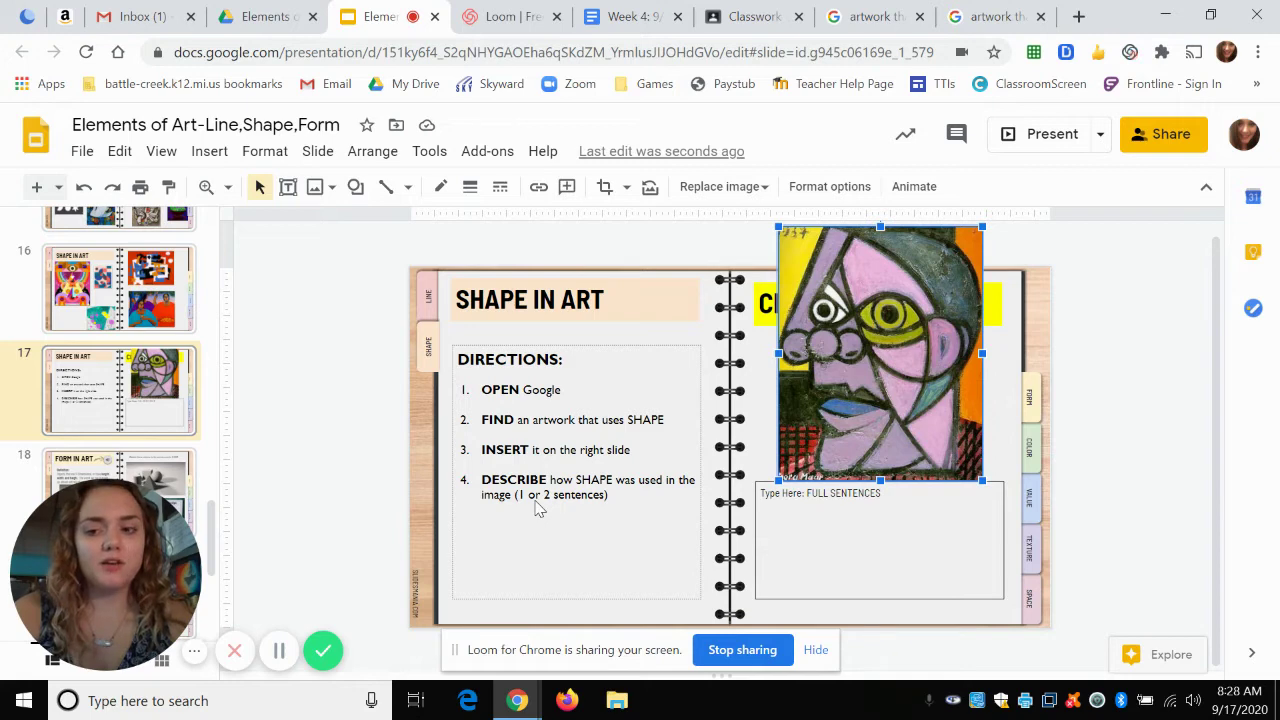
Step: Place the text caret inside the empty 'Type Here' box below the portrait
{"action": "left_click", "coordinate": [793, 531]}
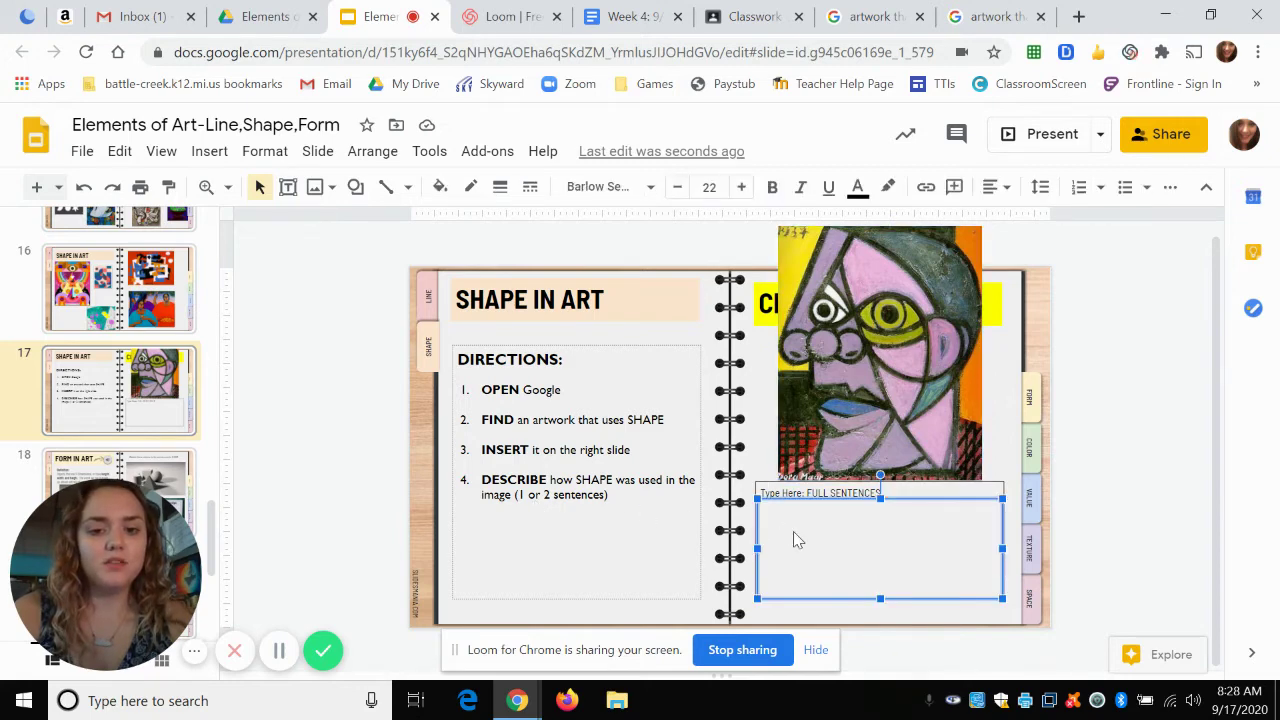
{"action": "left_click", "coordinate": [810, 527]}
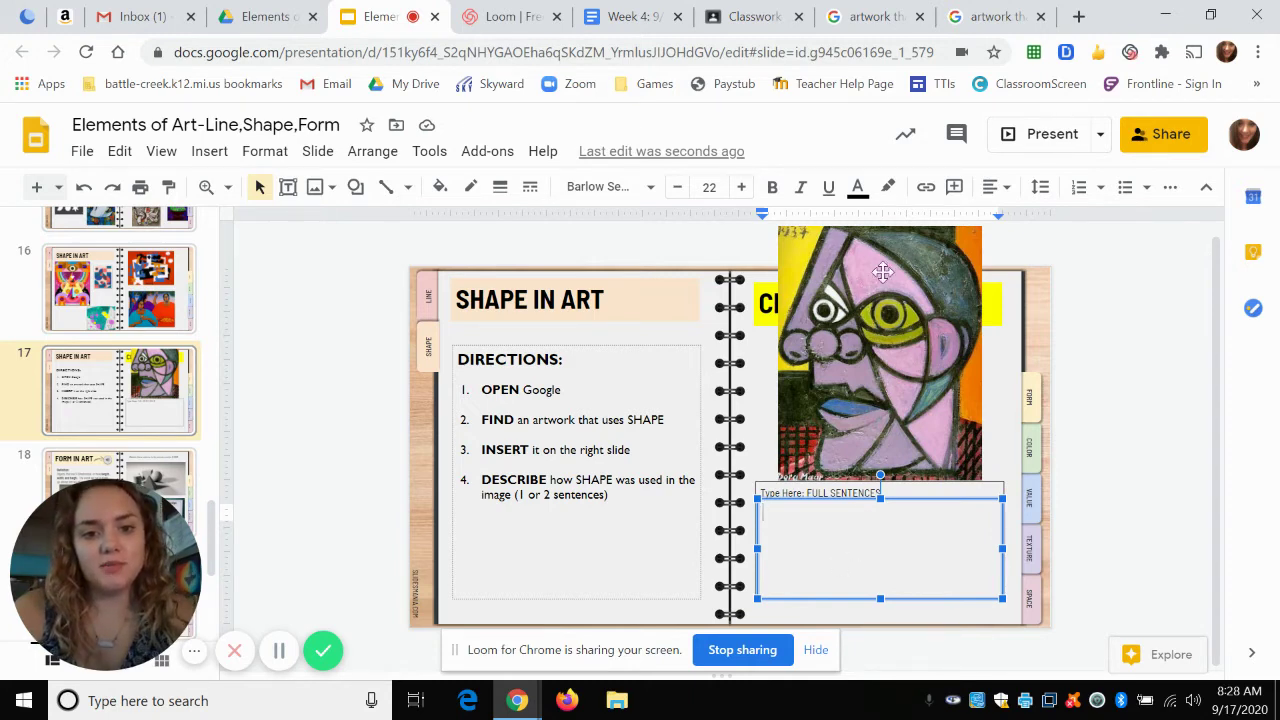
{"action": "left_click", "coordinate": [1078, 320]}
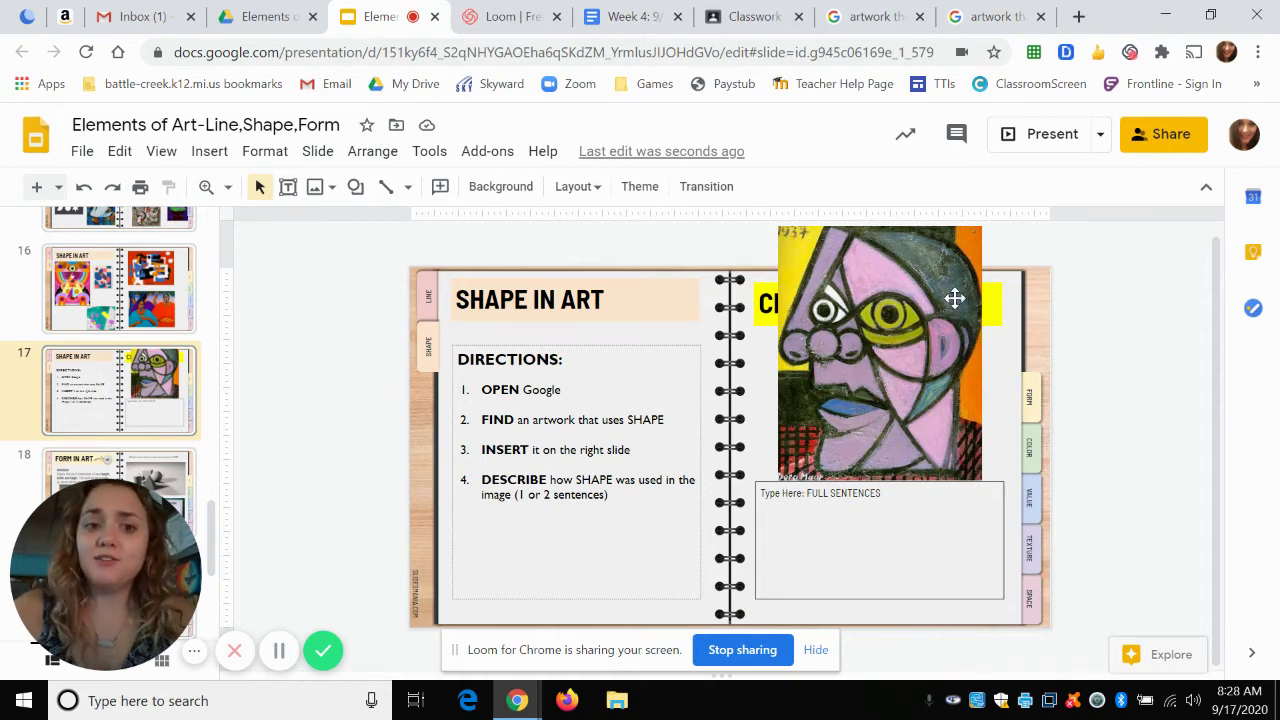
{"action": "left_click", "coordinate": [806, 552]}
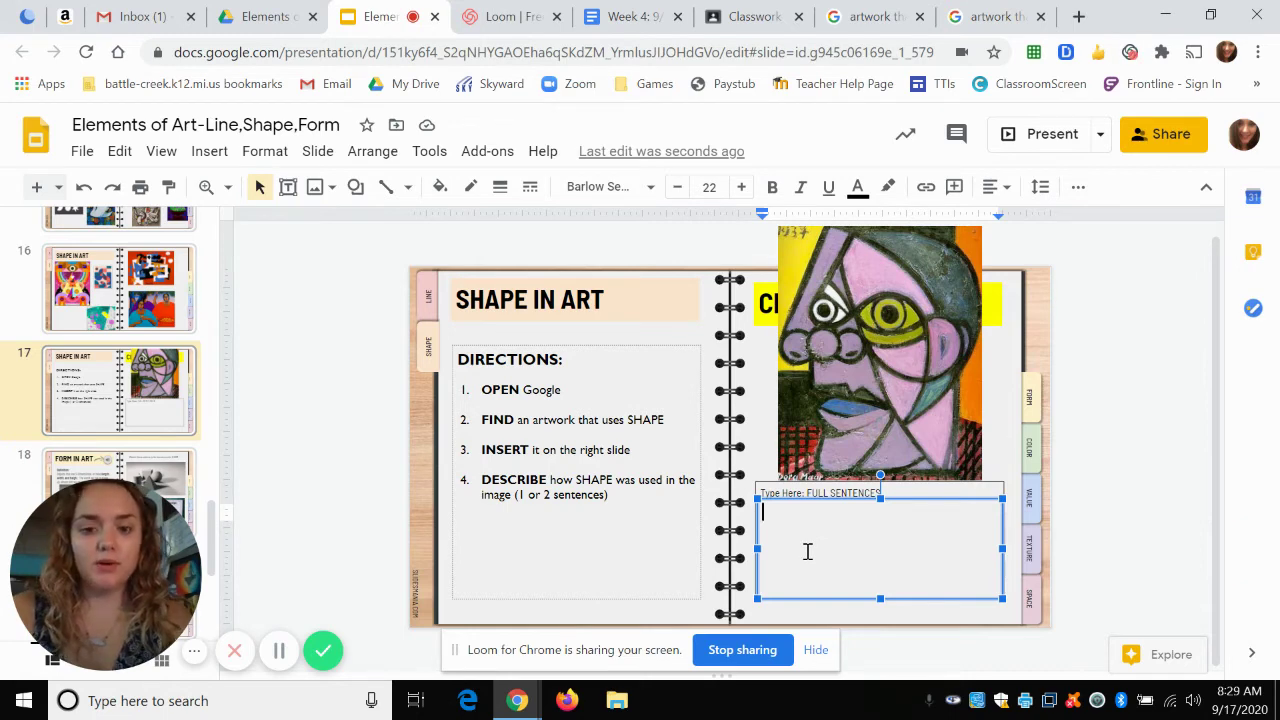
Step: Type the description of organic and geometric shapes: squares in the shirt, circles forming the nose
{"action": "type", "text": "This"}
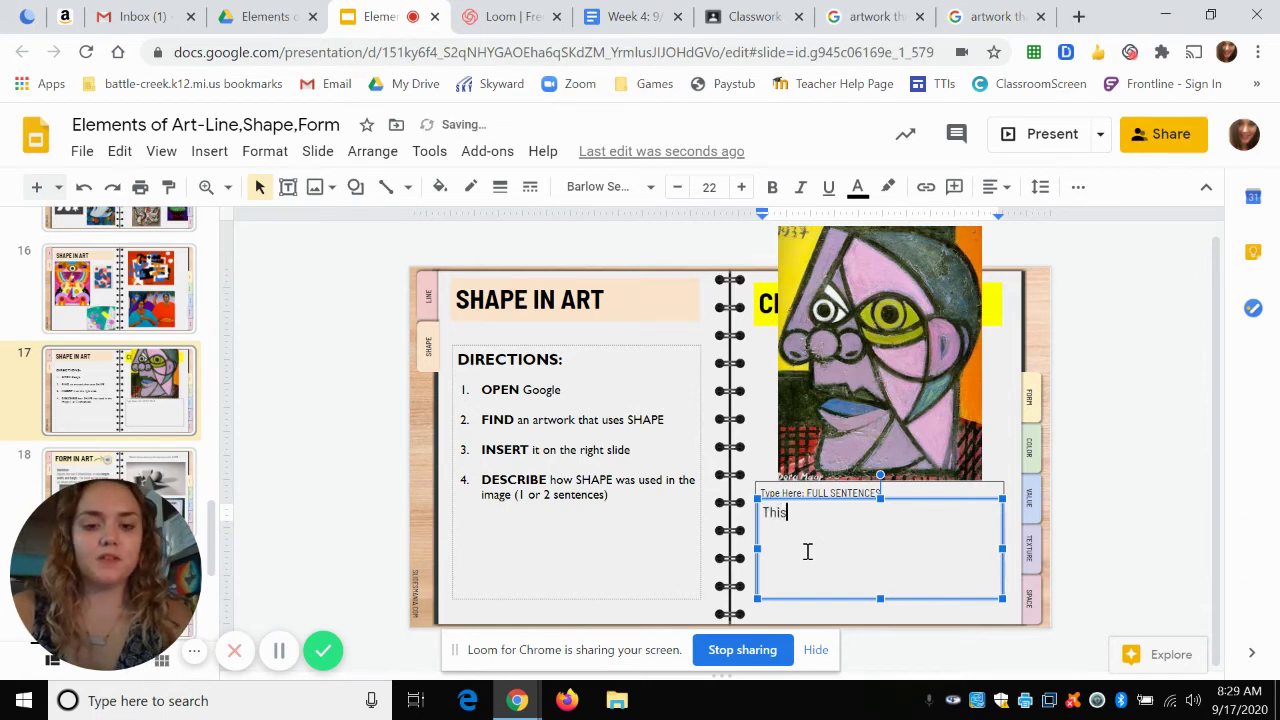
{"action": "type", "text": " artwo"}
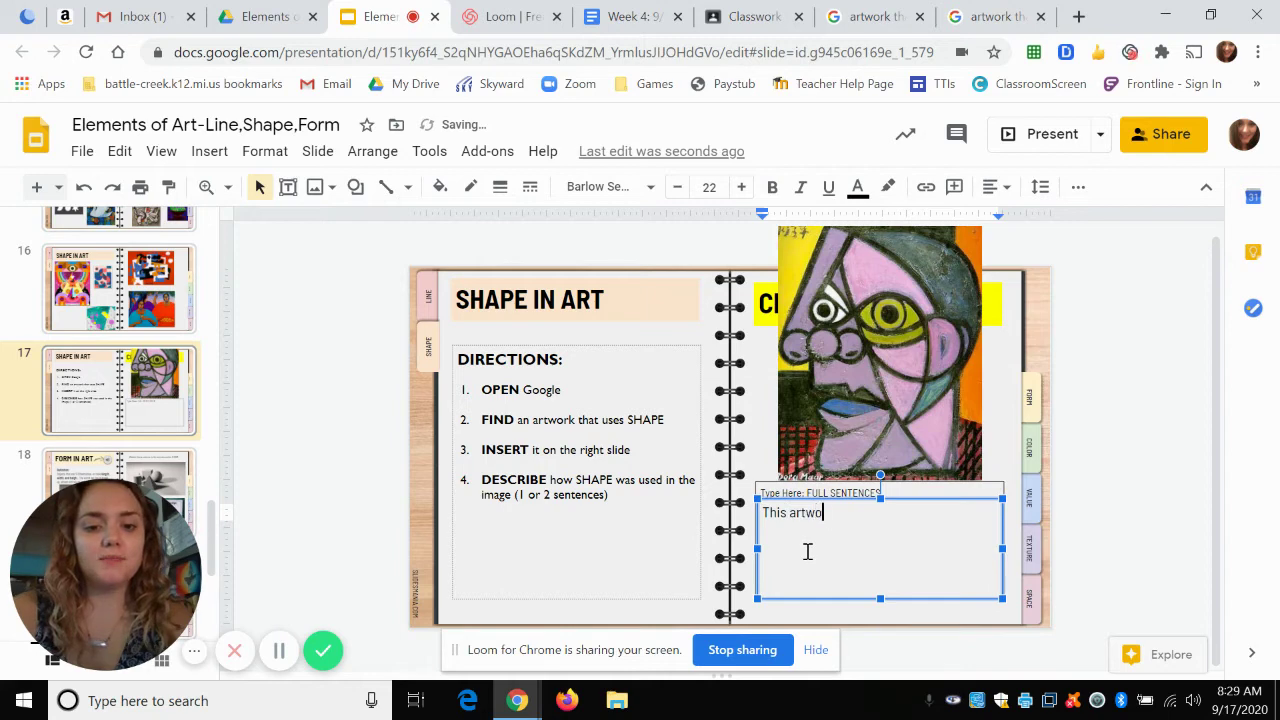
{"action": "type", "text": "rk uses both or"}
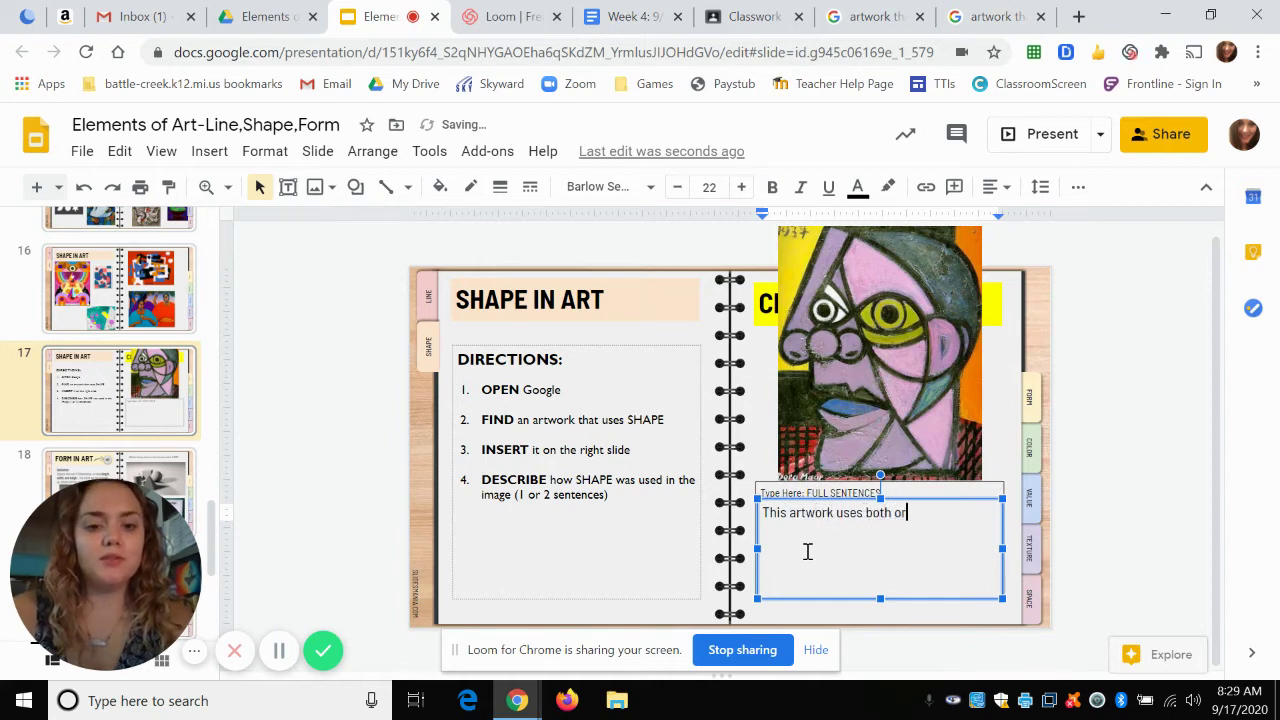
{"action": "type", "text": "ganic and geo"}
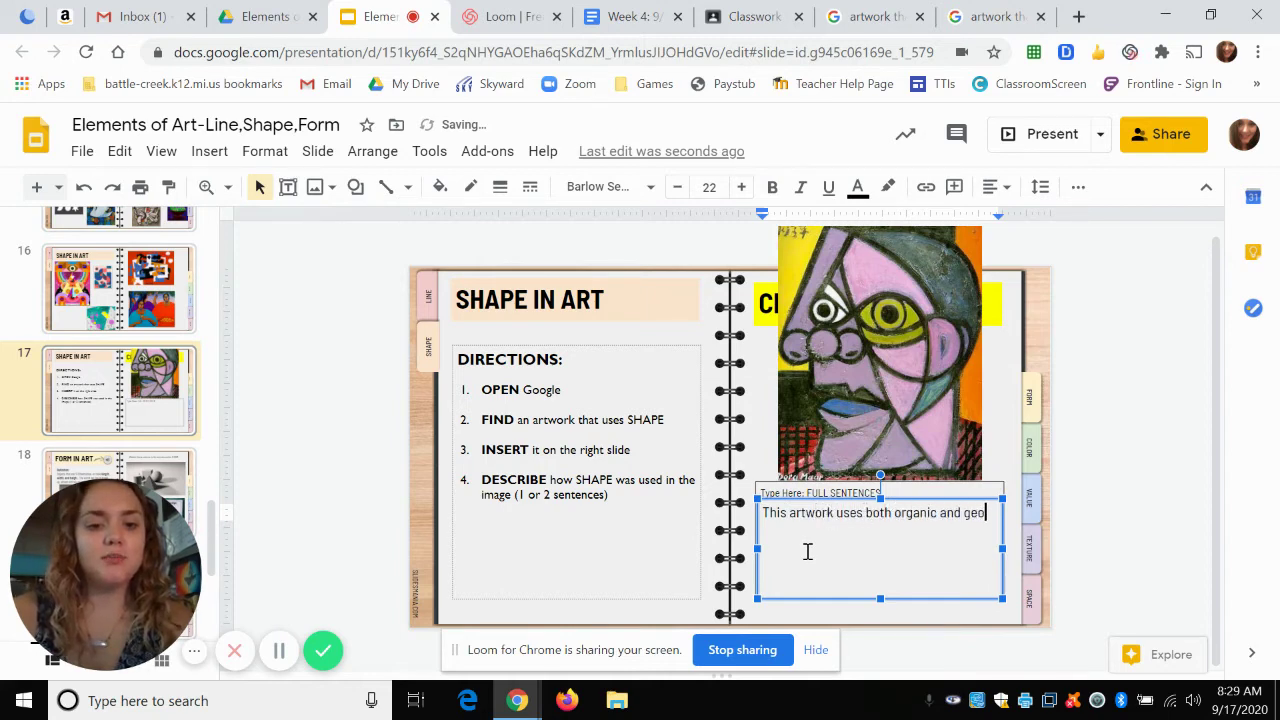
{"action": "type", "text": "metric shapes. "}
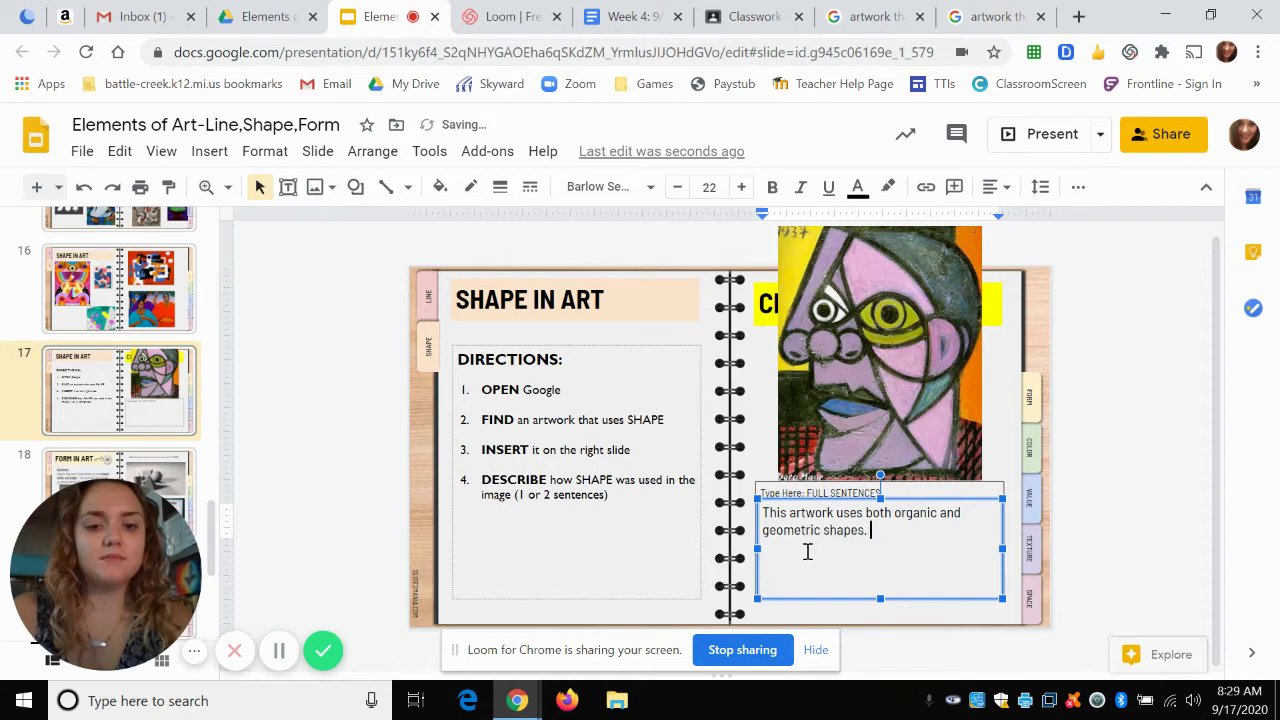
{"action": "type", "text": "Some"}
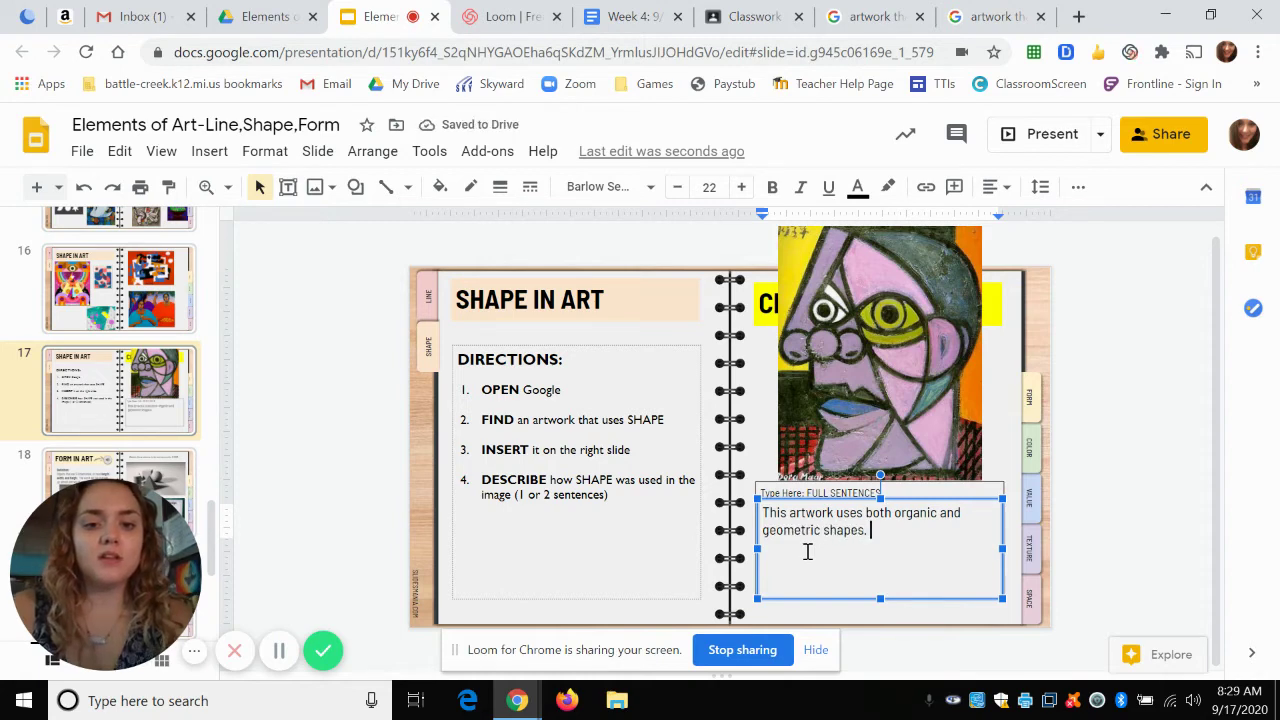
{"action": "type", "text": " geometric sha"}
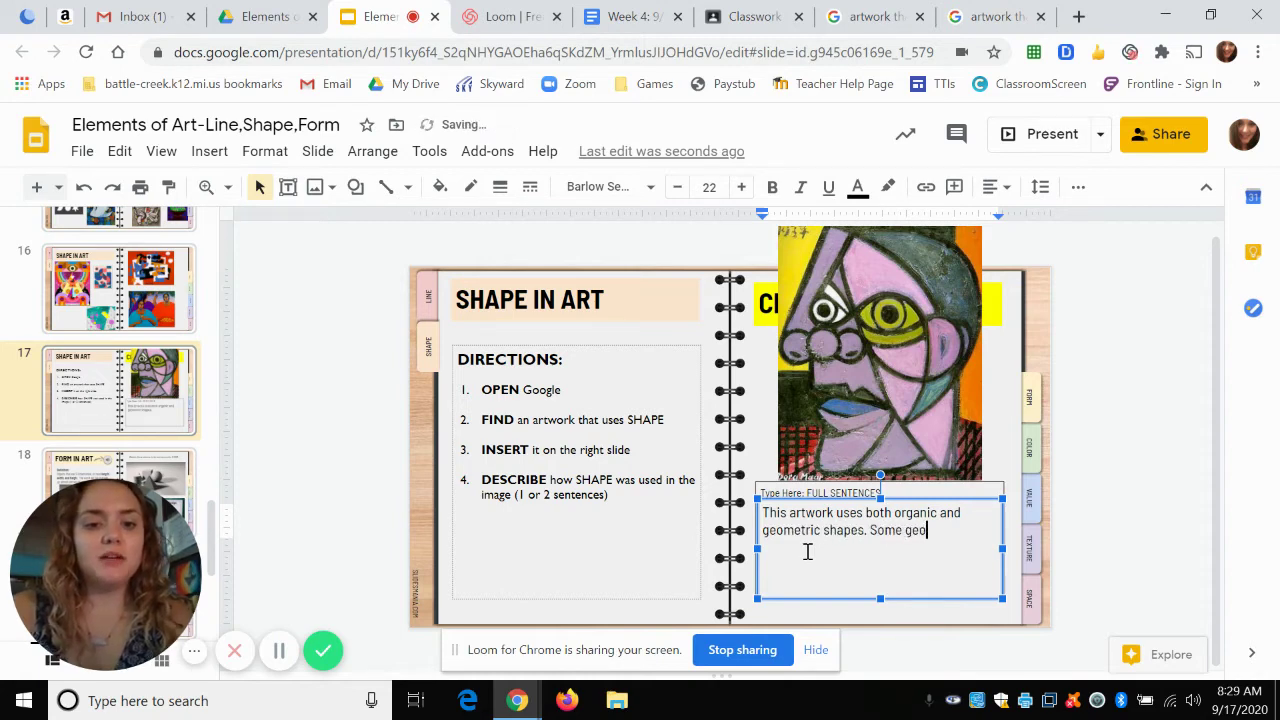
{"action": "type", "text": "pes"}
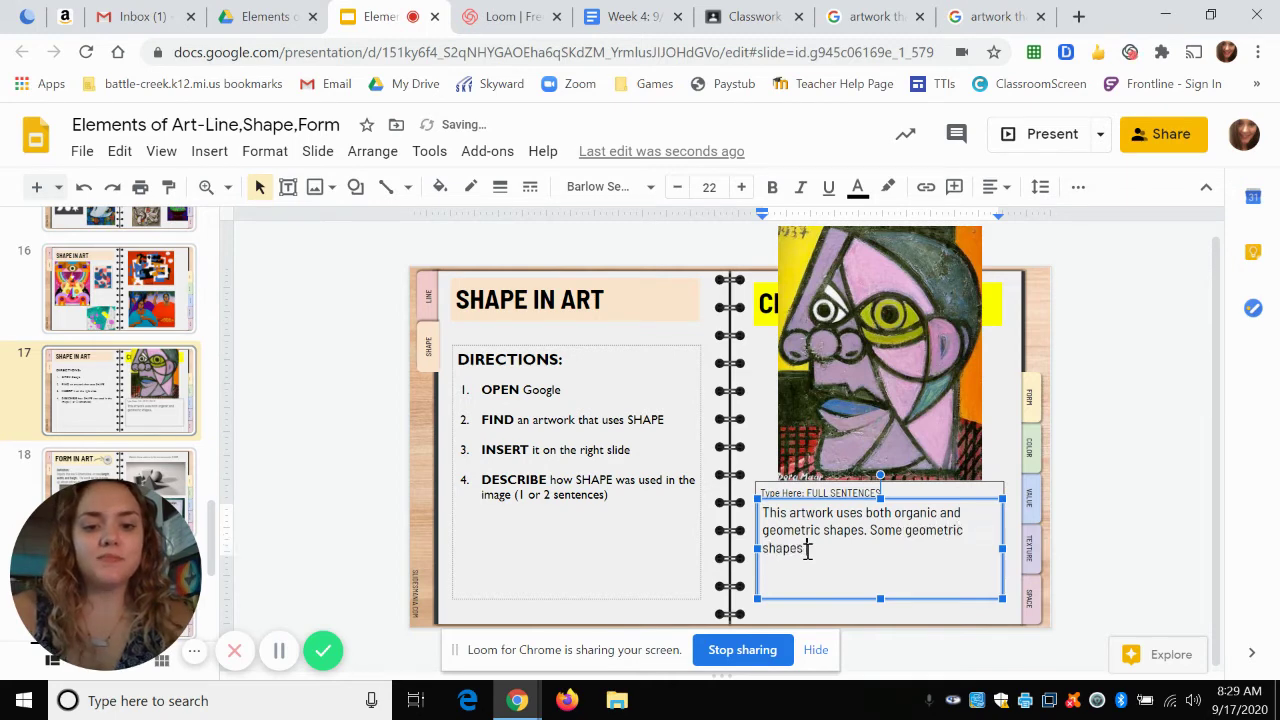
{"action": "type", "text": " I see are ci"}
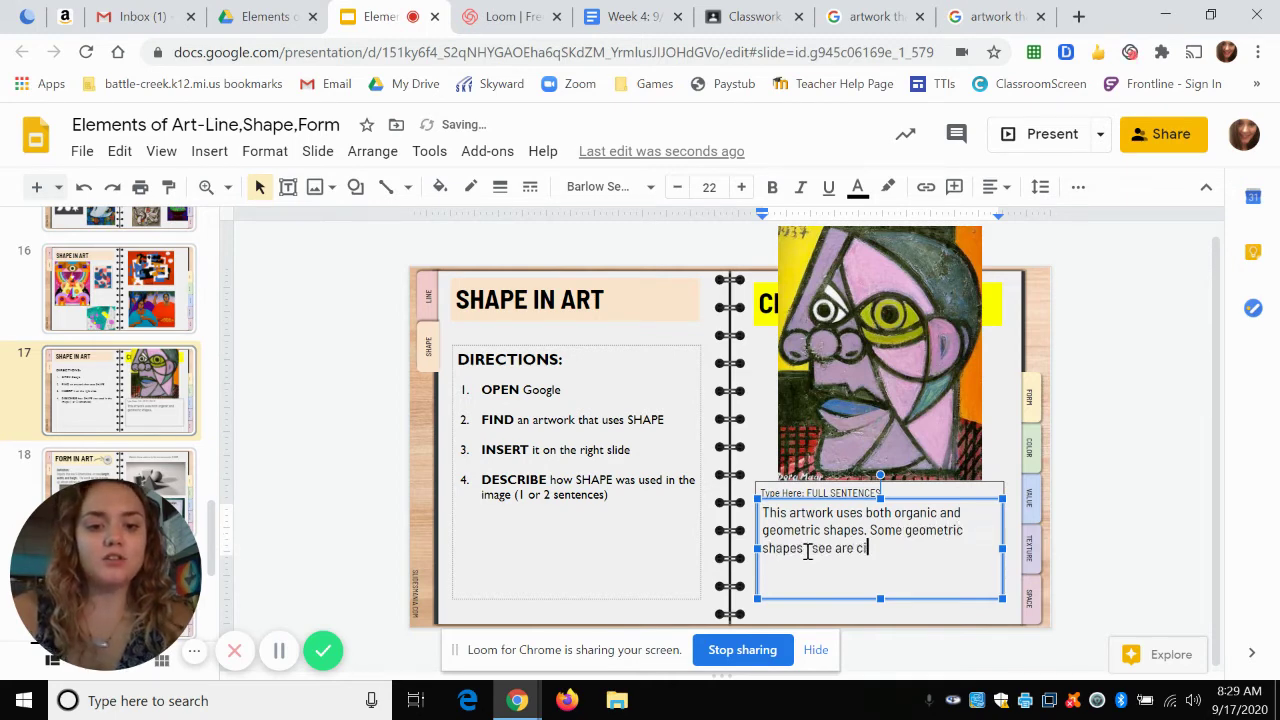
{"action": "type", "text": "rcles, a"}
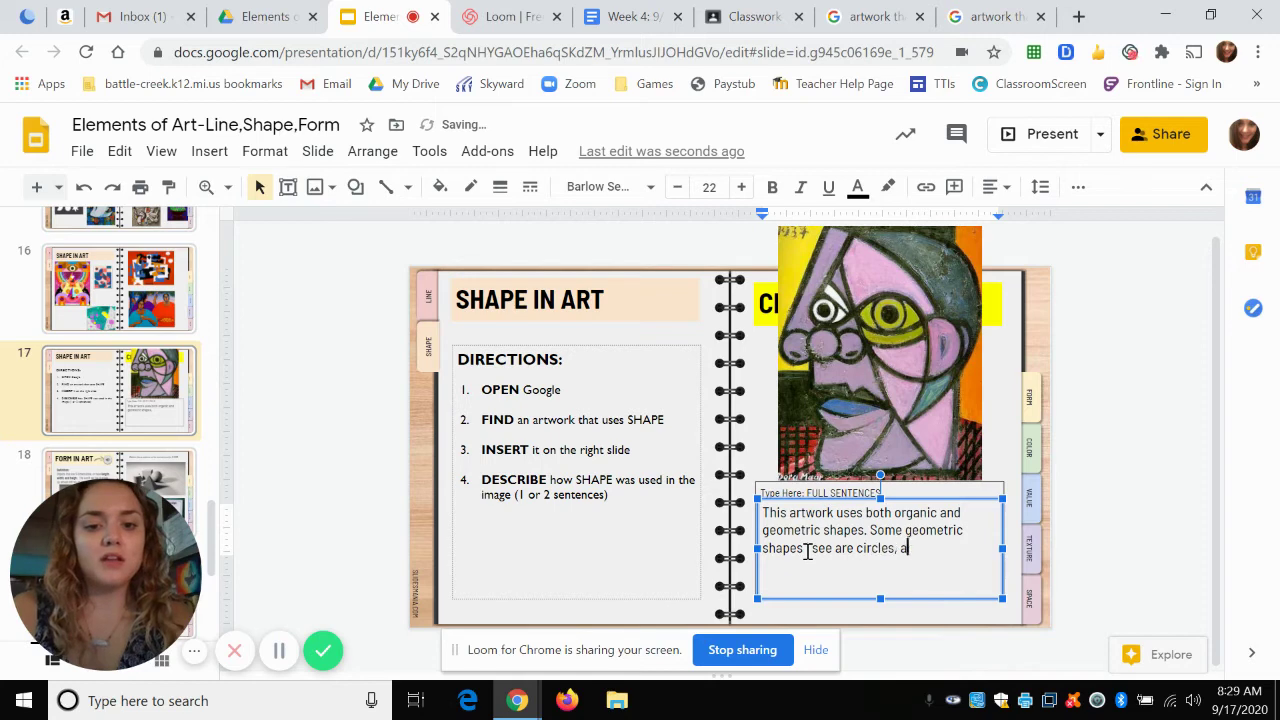
{"action": "type", "text": "nd squares"}
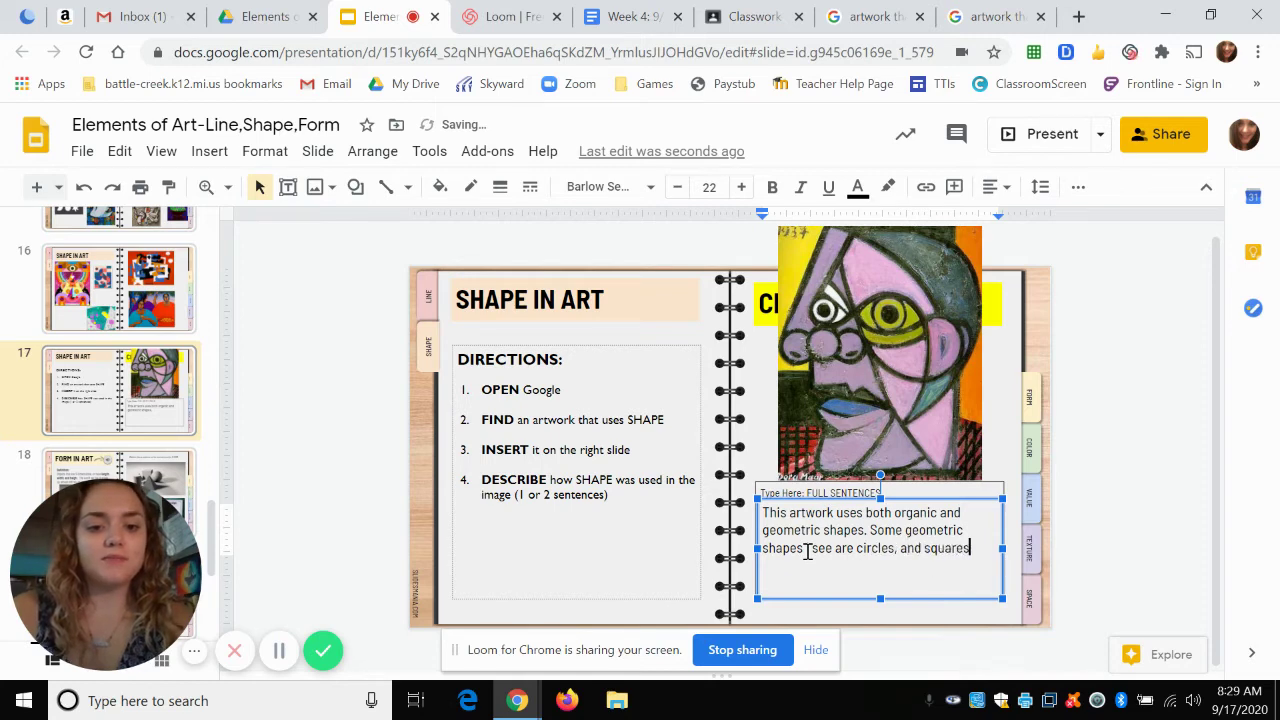
{"action": "type", "text": ". "}
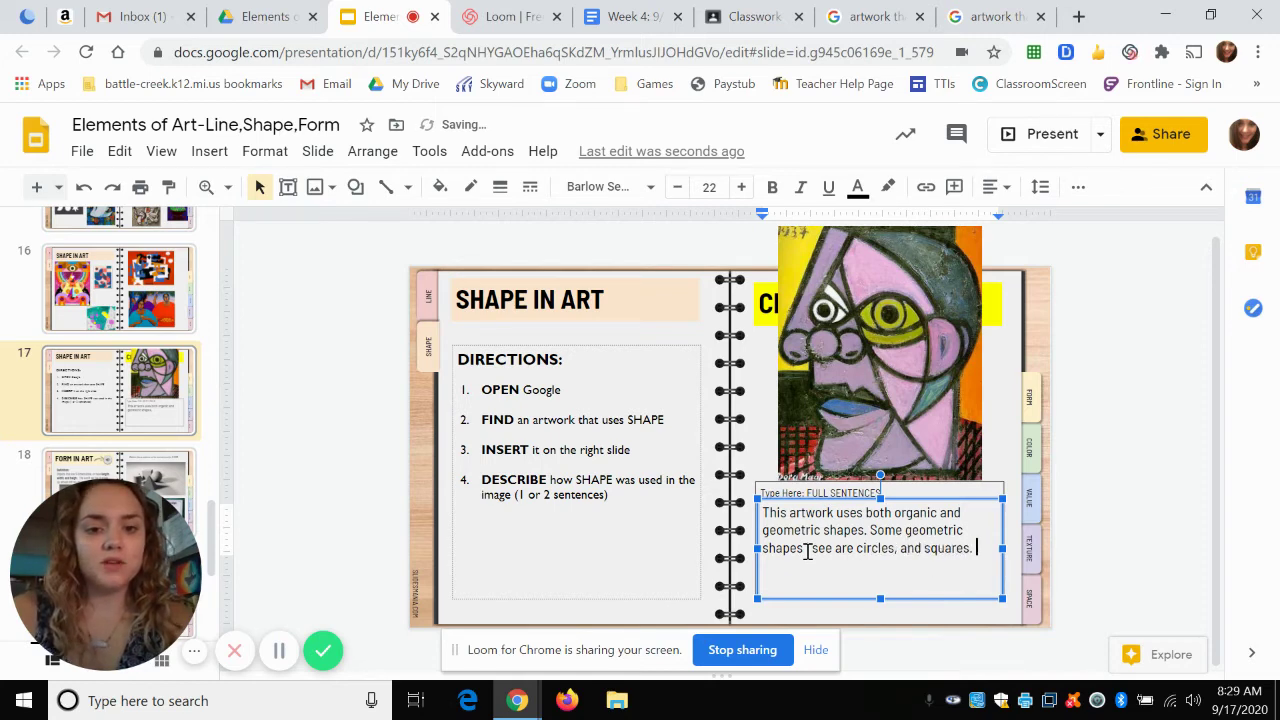
{"action": "type", "text": "The squar"}
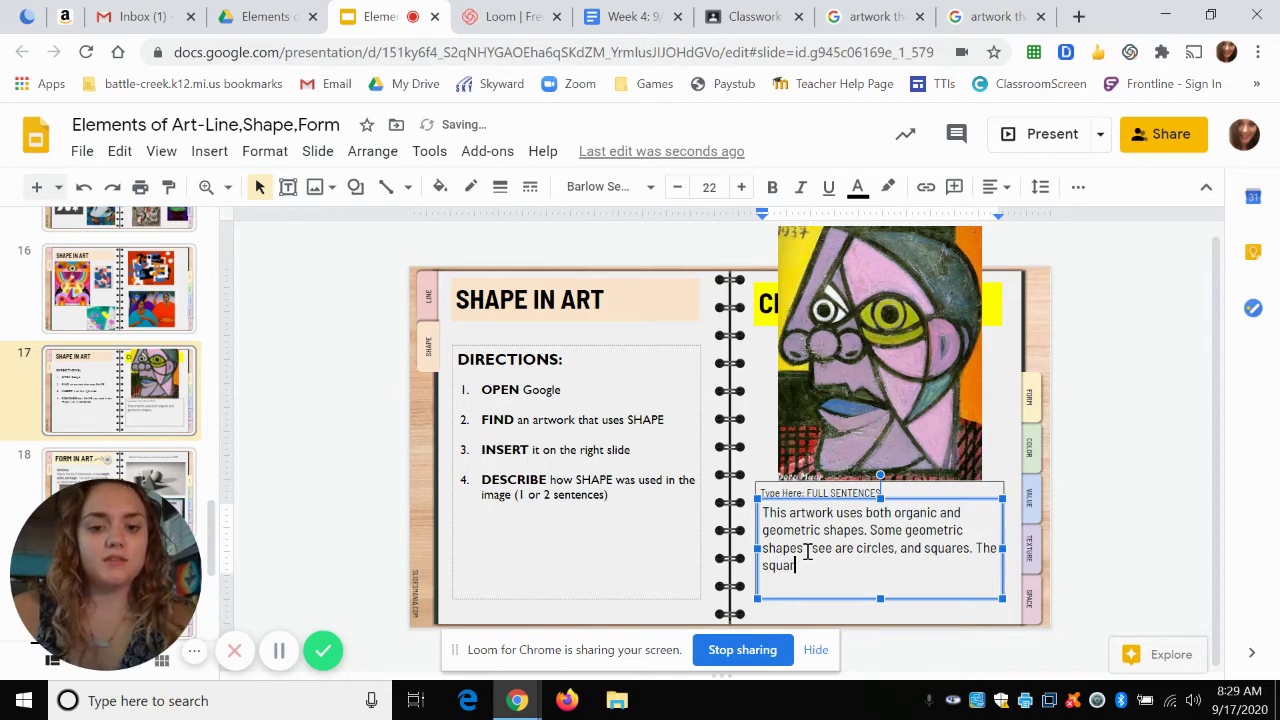
{"action": "type", "text": "es are in the shir"}
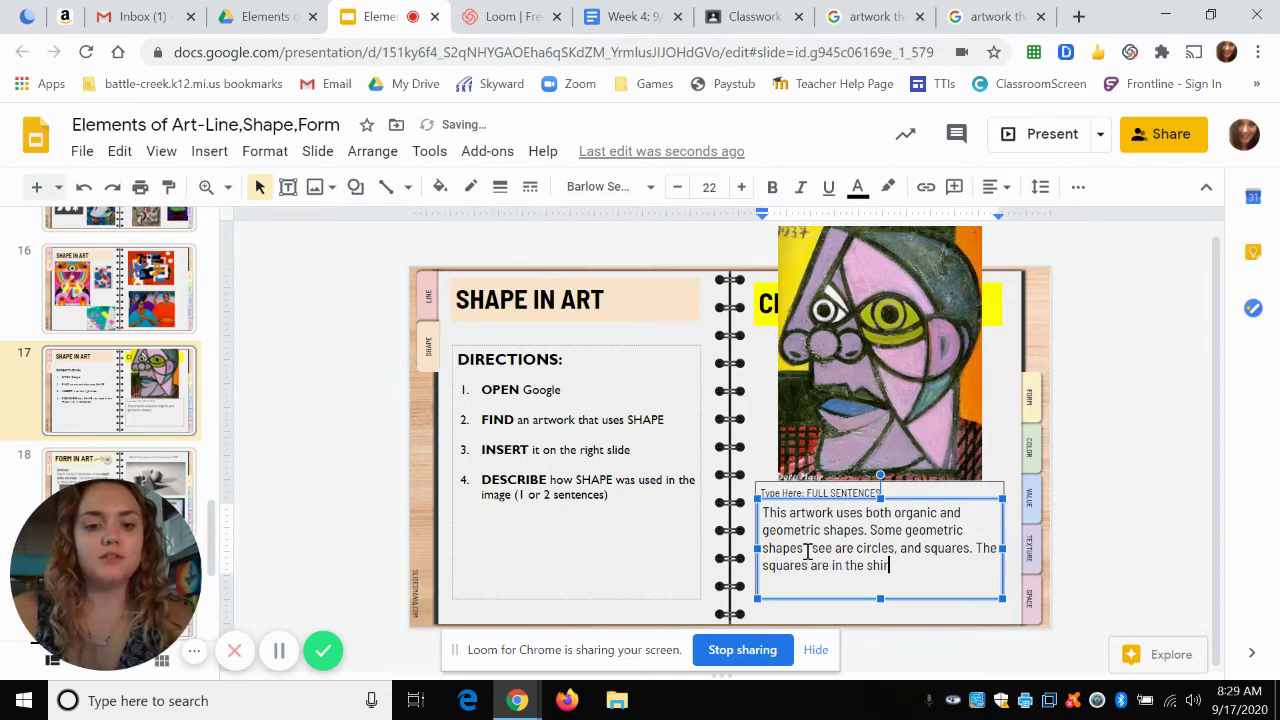
{"action": "type", "text": "t. The cir"}
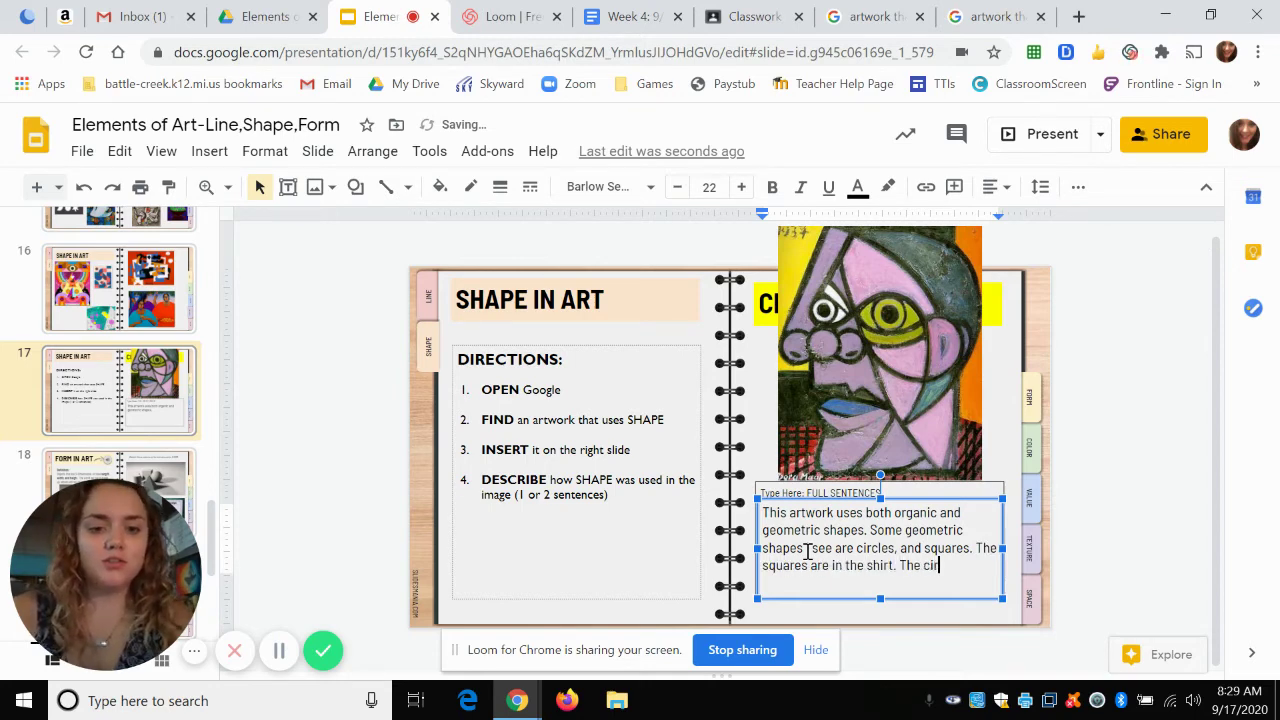
{"action": "type", "text": "cles make the nose."}
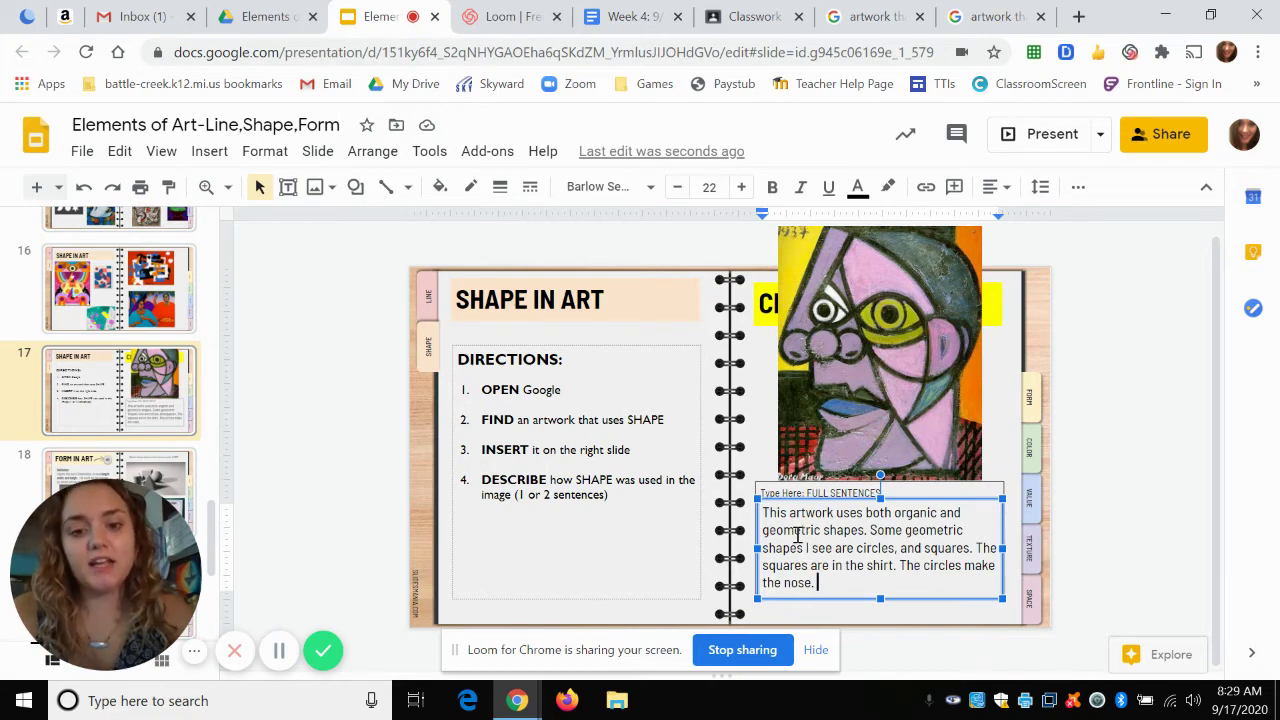
{"action": "left_click_drag", "start_coordinate": [868, 530], "coordinate": [948, 533]}
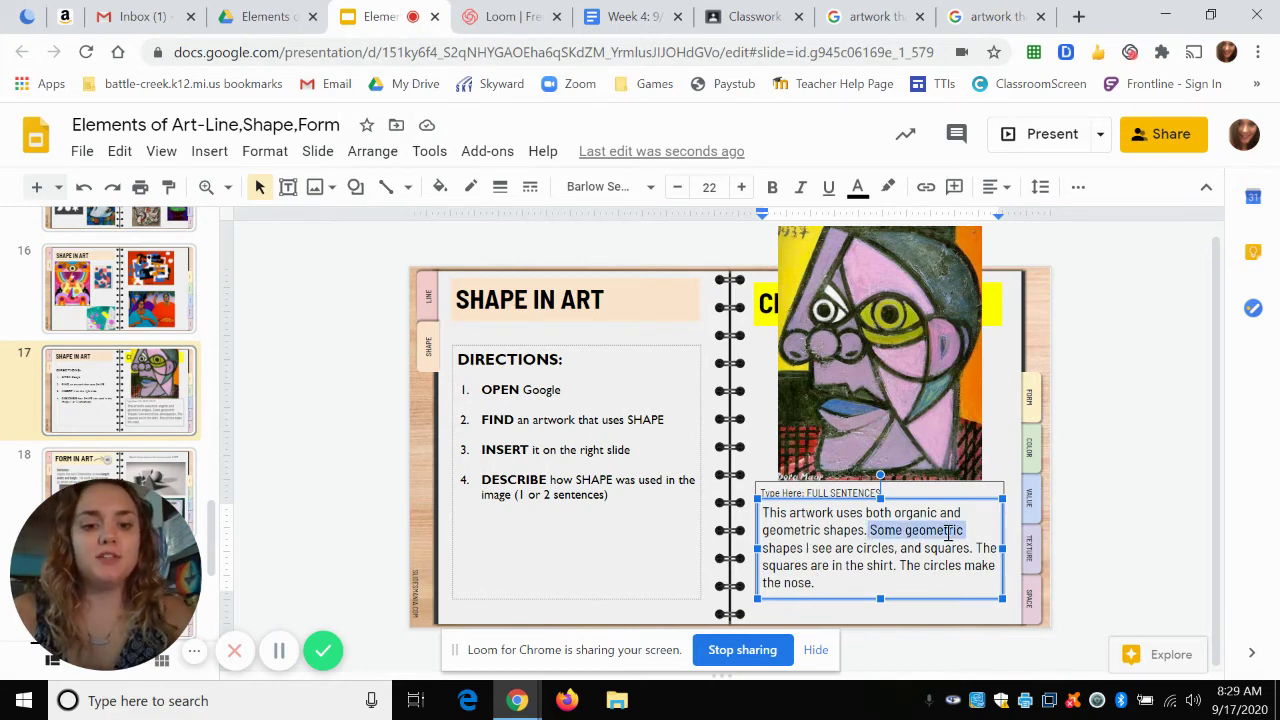
{"action": "left_click", "coordinate": [860, 549]}
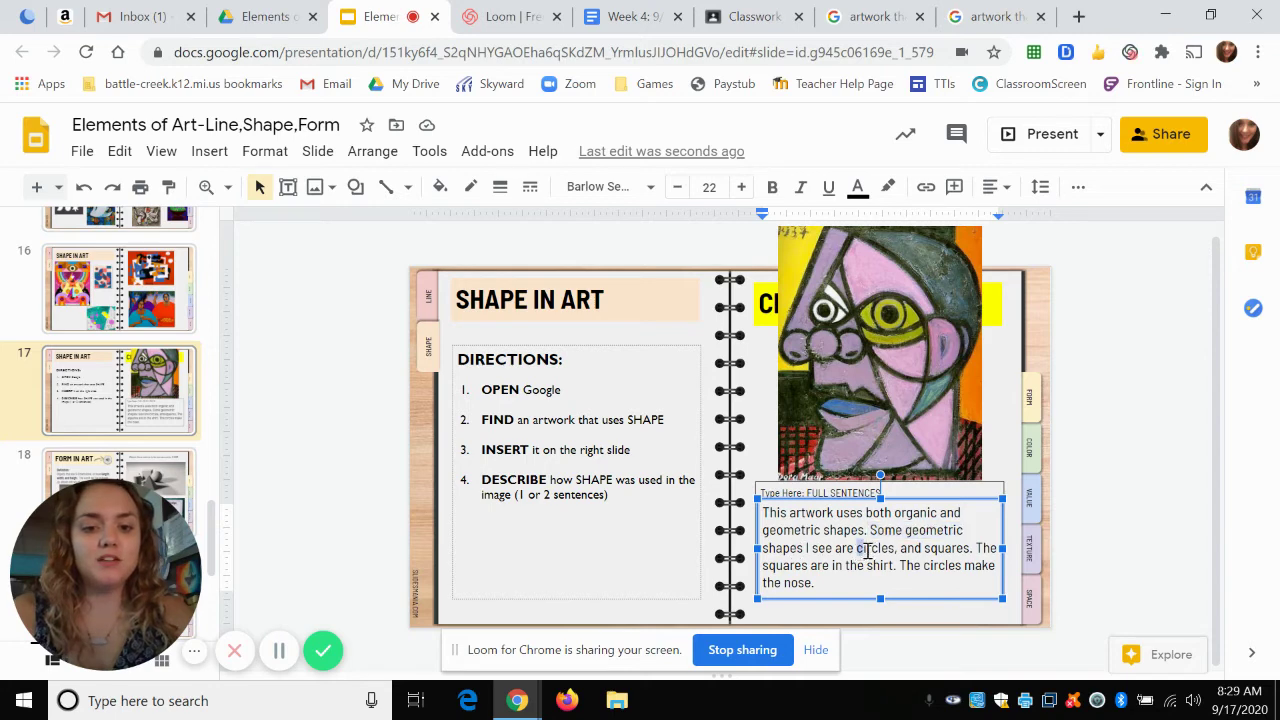
{"action": "left_click", "coordinate": [926, 548]}
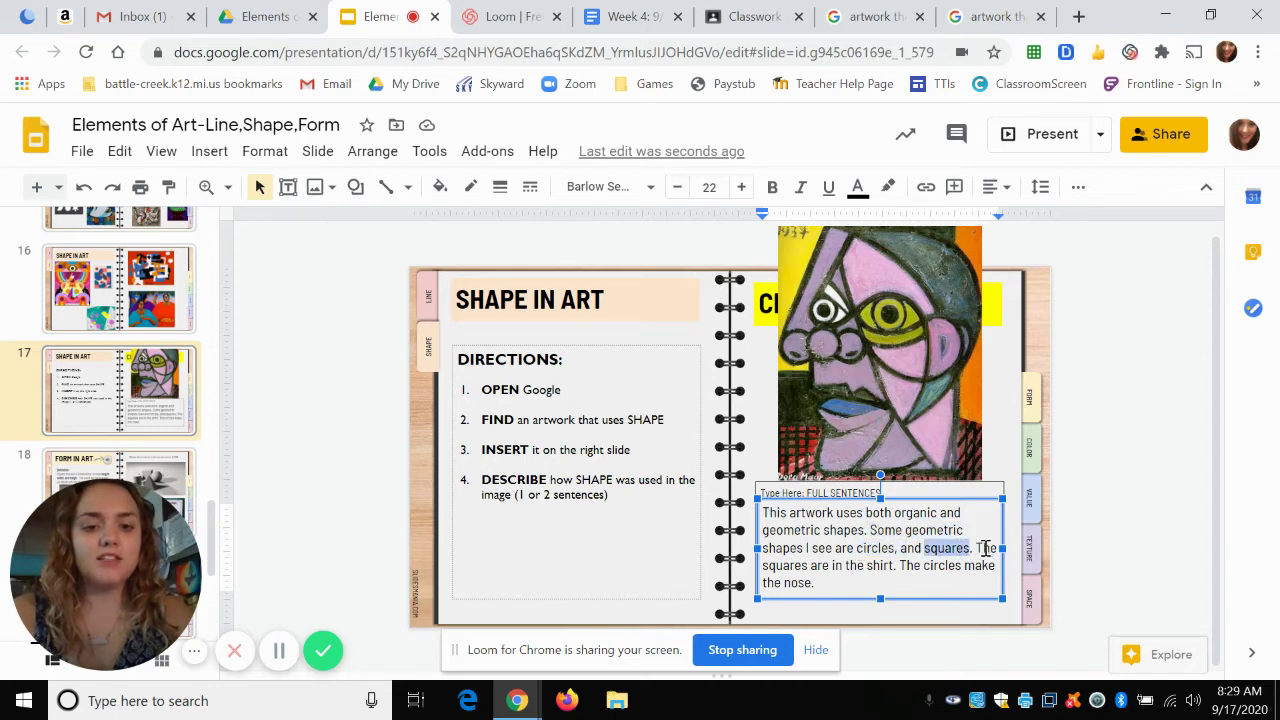